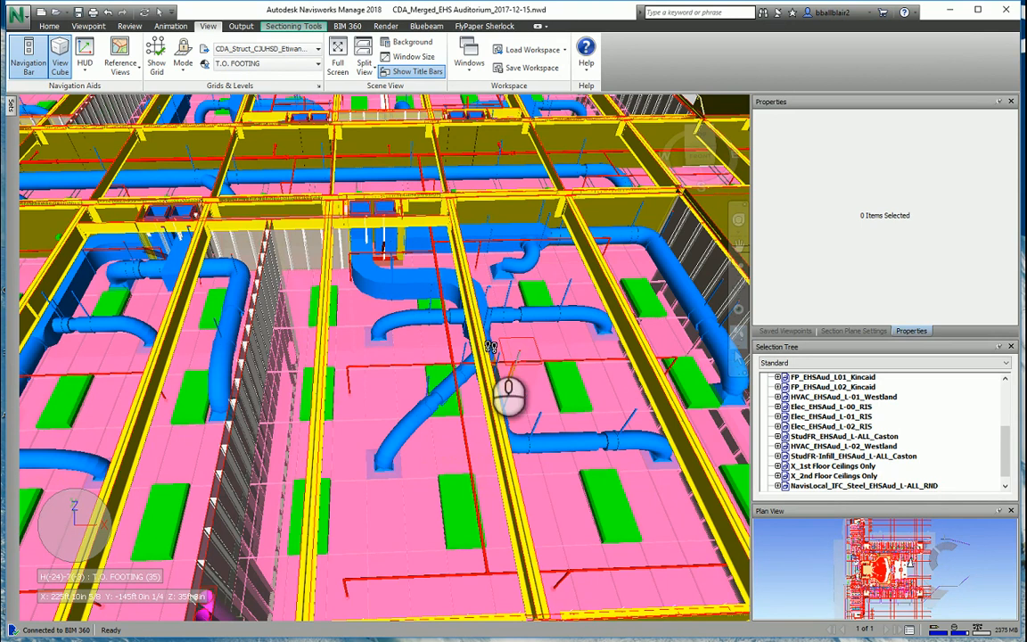
- Bring up the saved viewpoints list and look over the ductwork above the ceilings from overhead
mouse_move(489, 347)
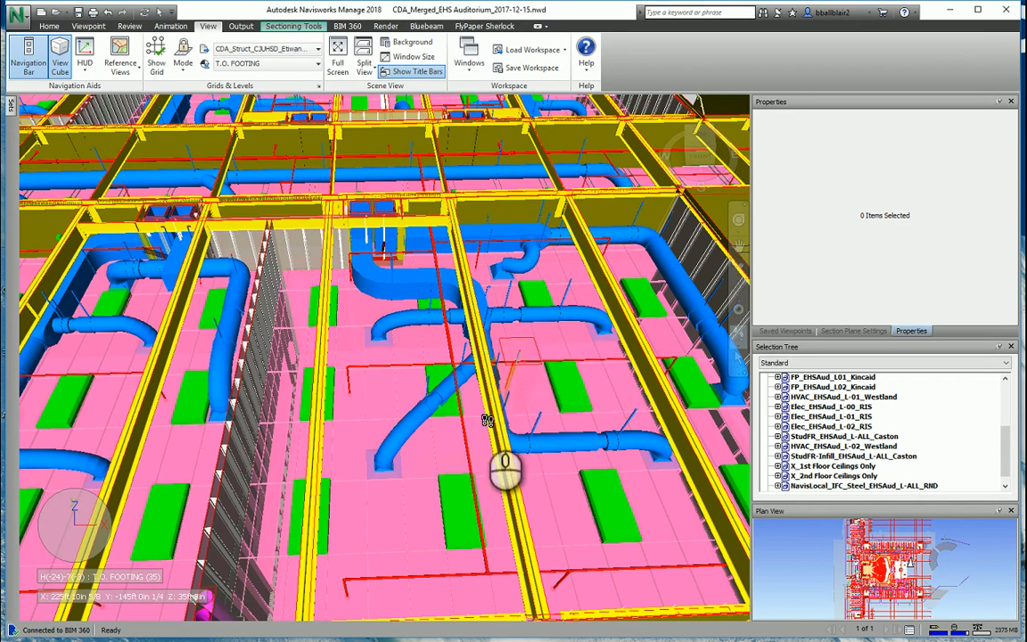
scroll(472, 405, up, 2)
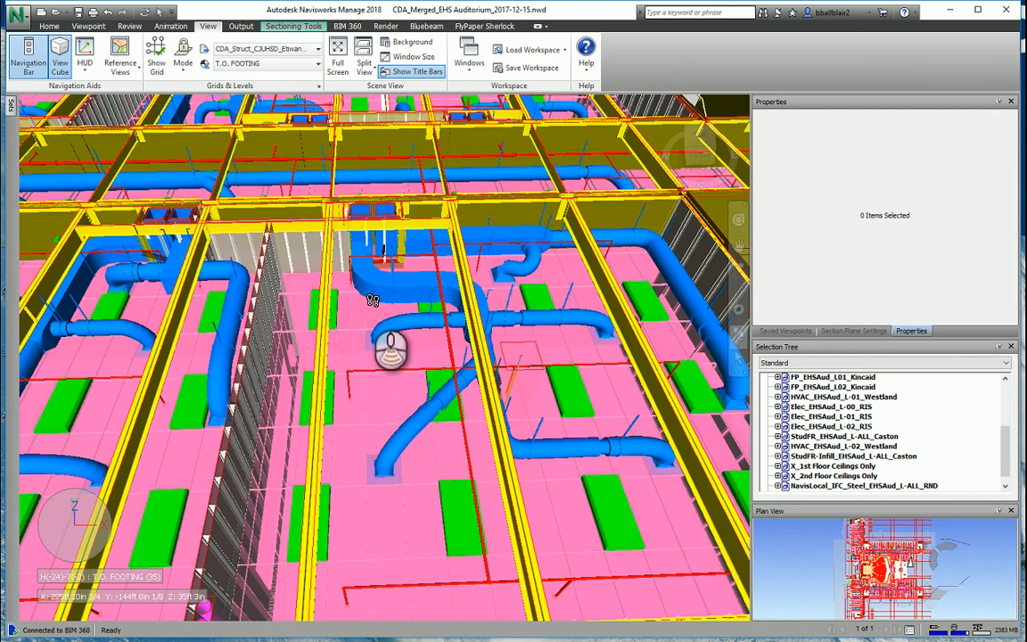
scroll(374, 304, up, 5)
click(785, 331)
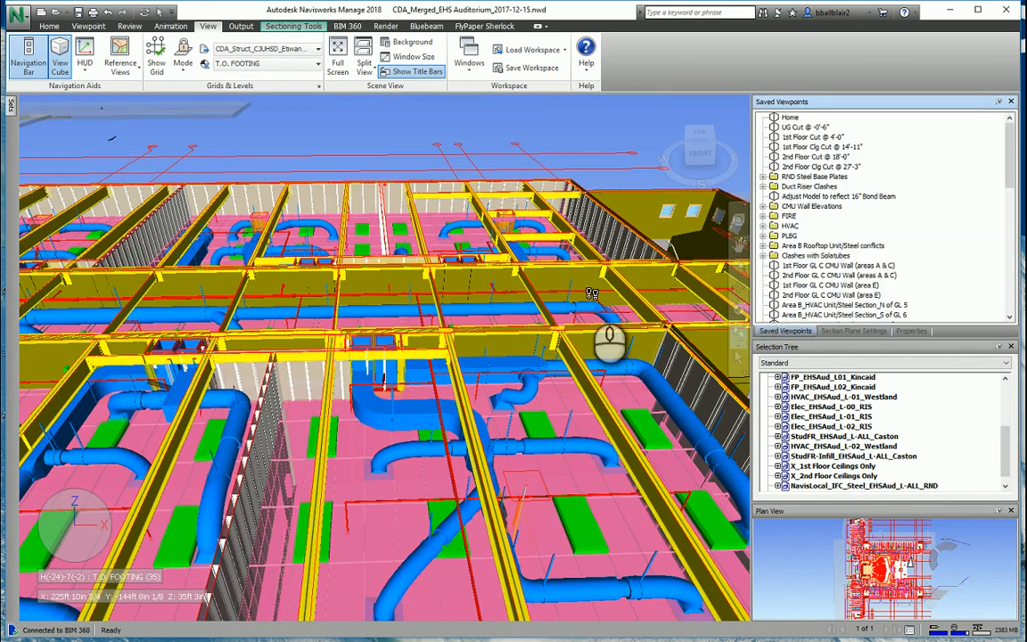
mouse_move(415, 324)
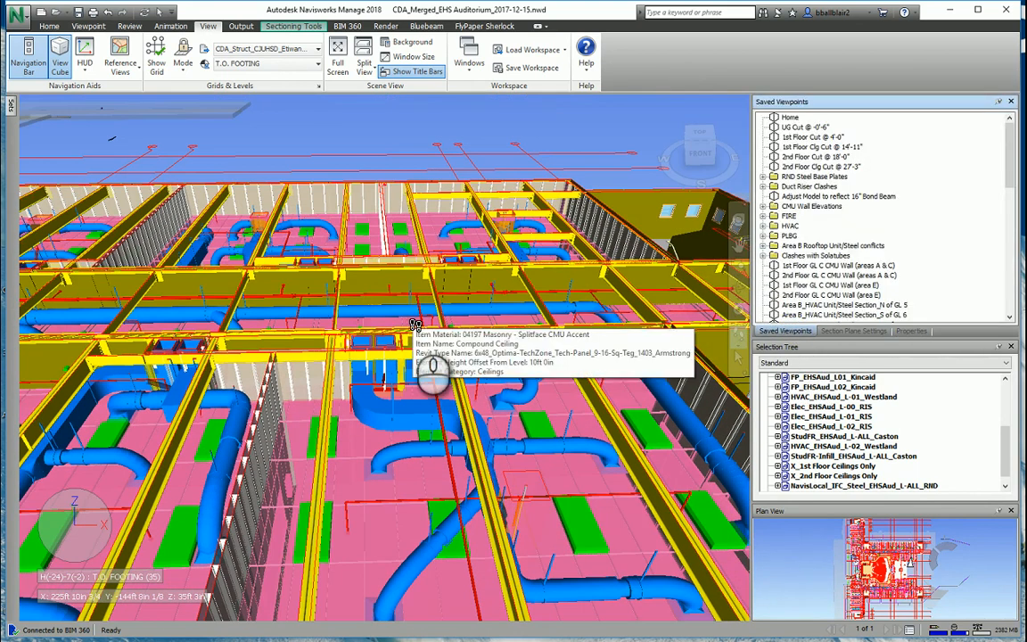
scroll(484, 364, up, 5)
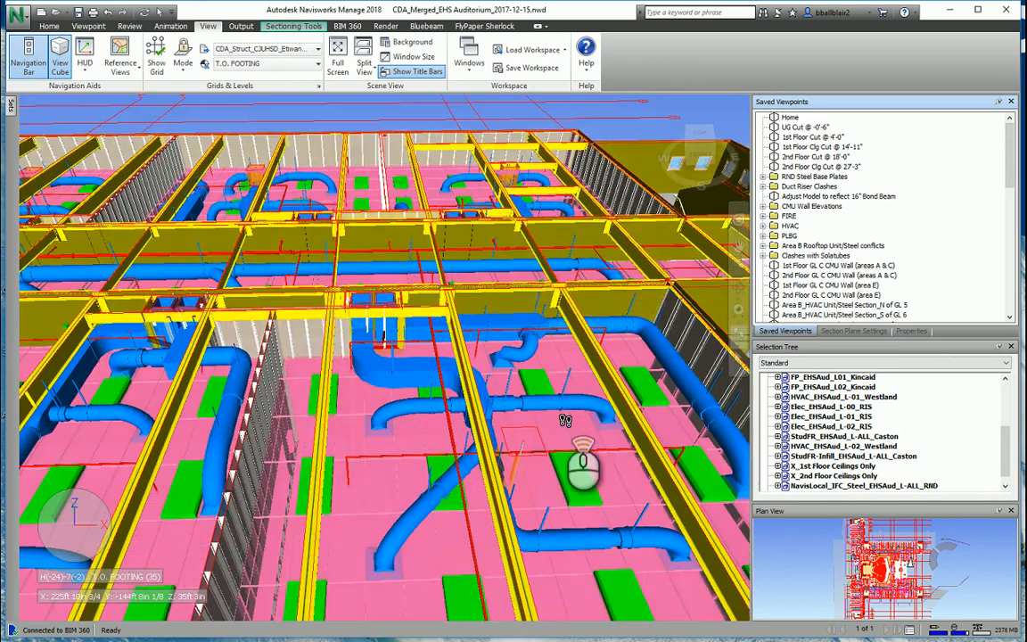
scroll(484, 364, up, 5)
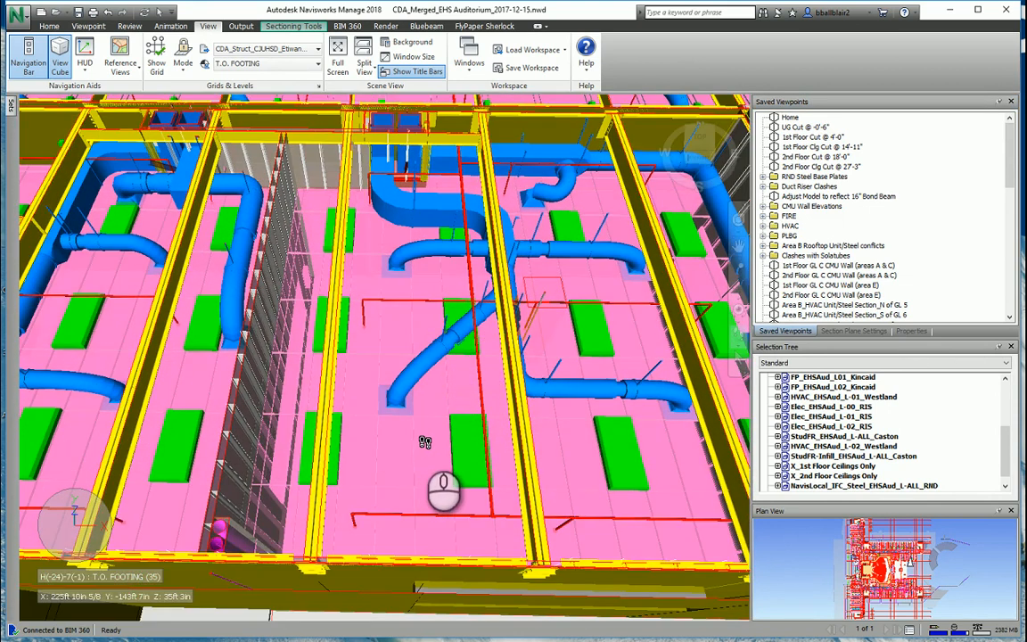
drag(410, 434, 425, 393)
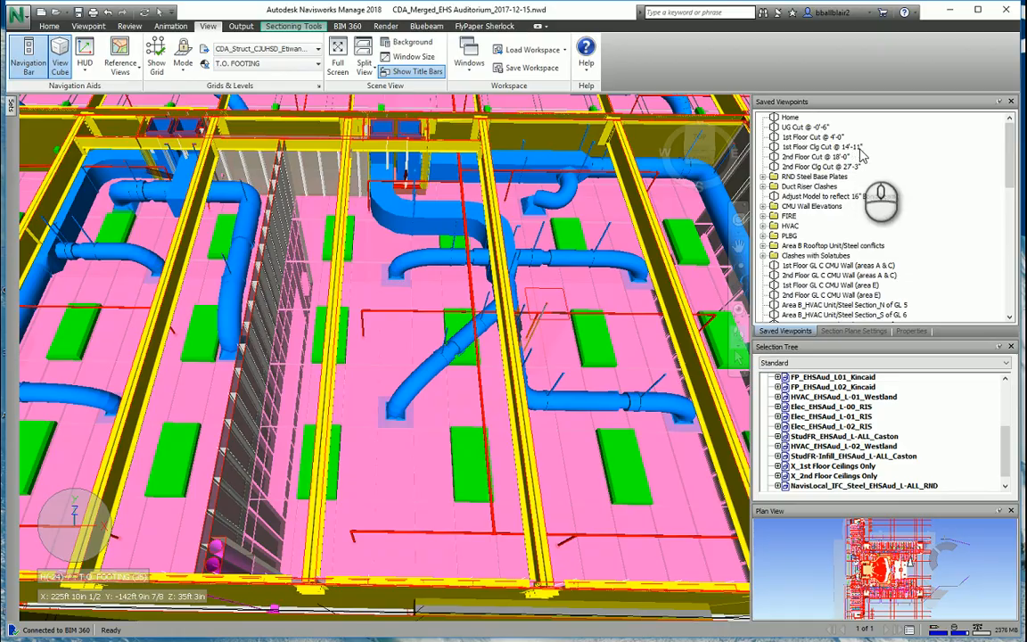
- Examine the round duct run and its hangers along the metal stud wall up close
scroll(352, 300, down, 2)
scroll(352, 299, down, 2)
middle_drag(453, 265, 498, 362)
drag(501, 296, 559, 174)
scroll(490, 182, down, 1)
middle_drag(490, 198, 535, 254)
scroll(536, 253, down, 1)
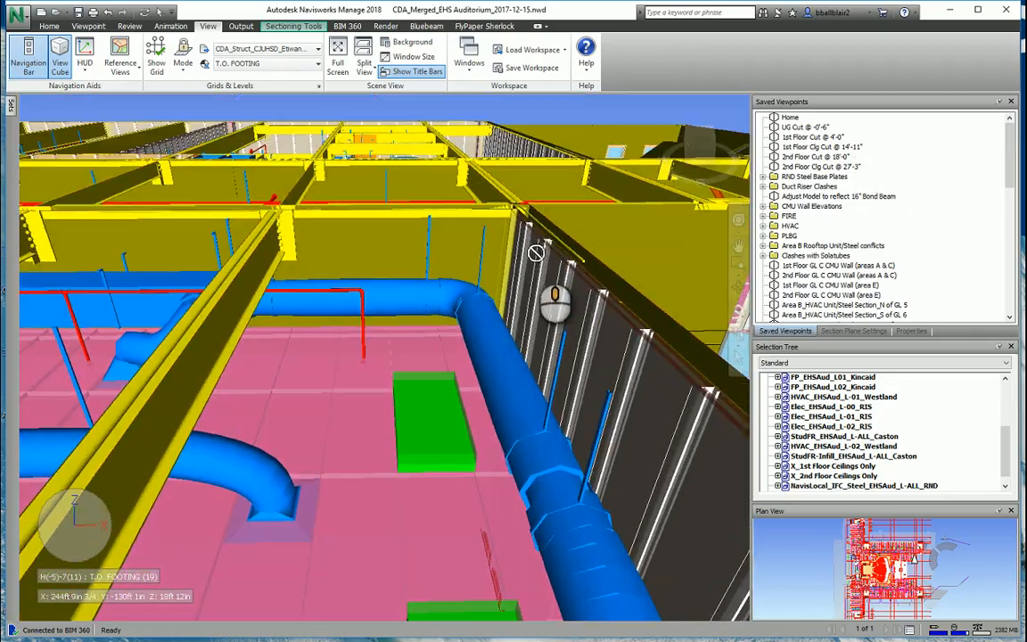
middle_drag(471, 223, 500, 321)
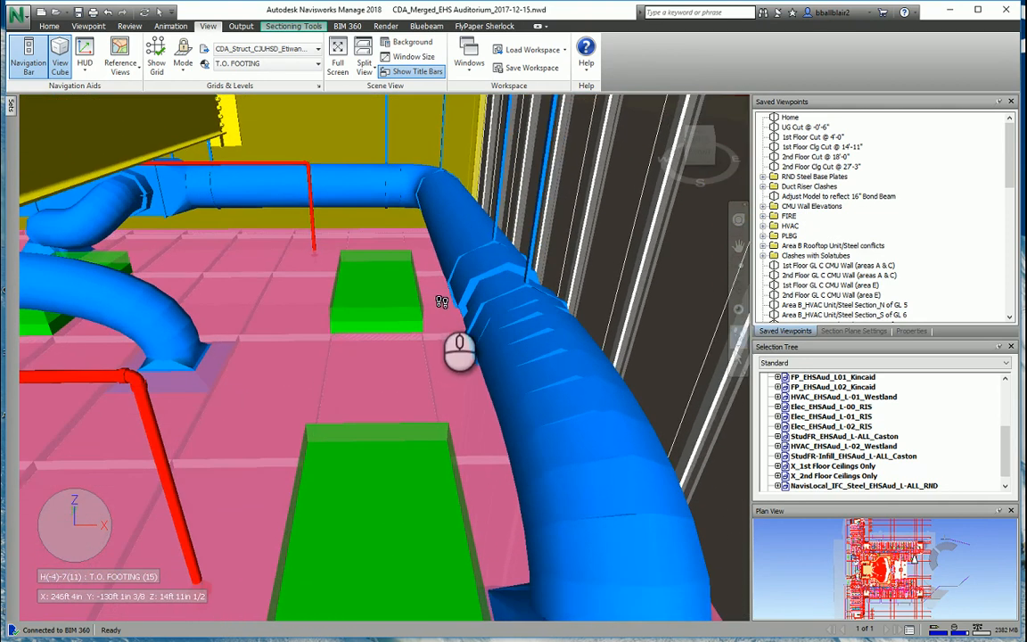
drag(436, 292, 472, 232)
scroll(472, 233, down, 2)
middle_drag(426, 211, 520, 283)
middle_drag(473, 242, 513, 263)
drag(384, 296, 391, 246)
drag(468, 341, 448, 316)
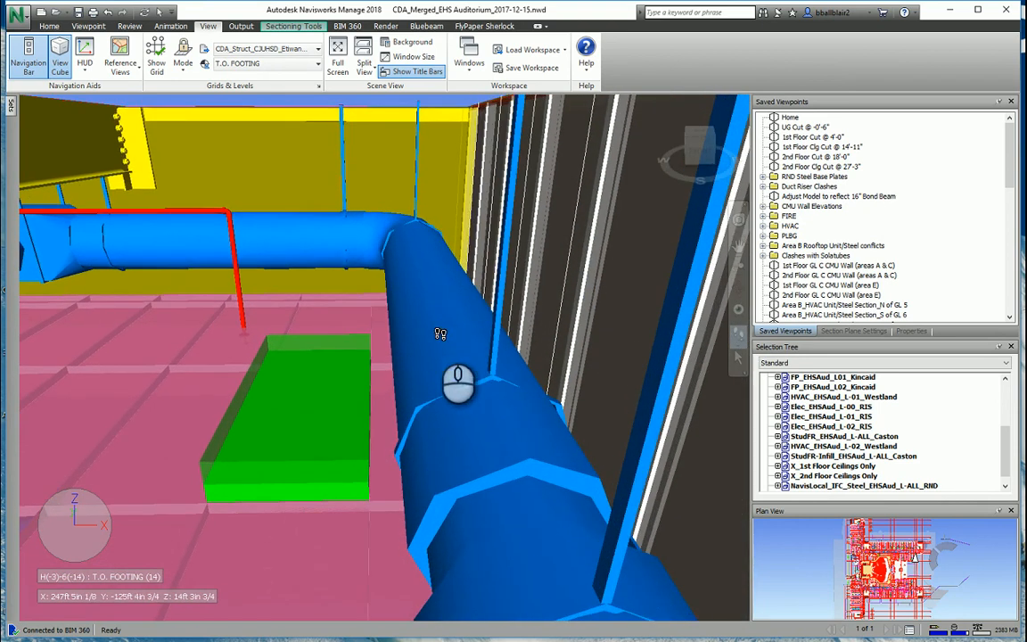
drag(312, 286, 317, 338)
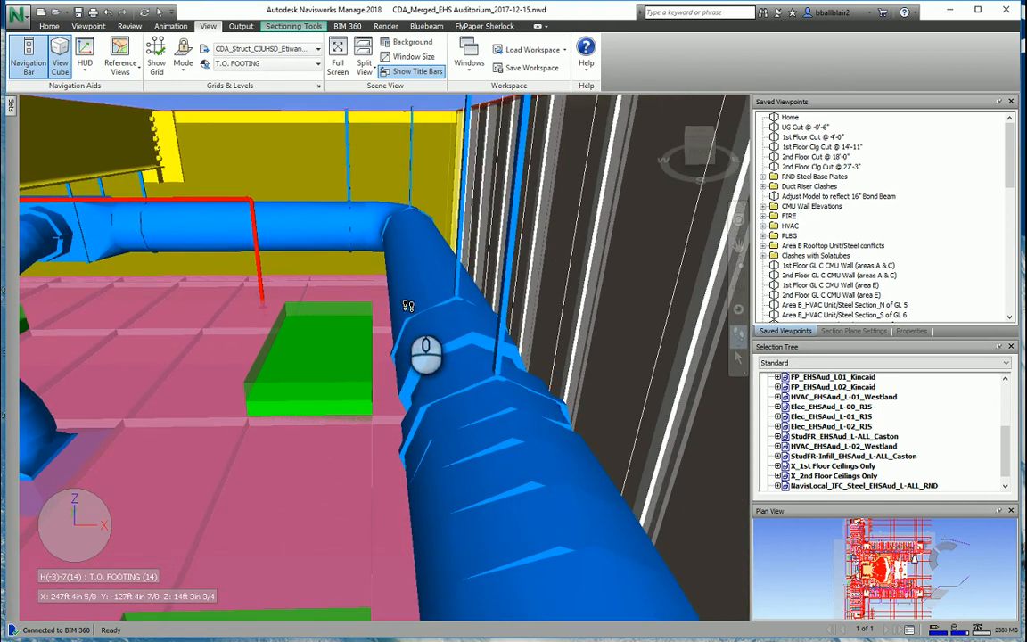
drag(400, 326, 419, 273)
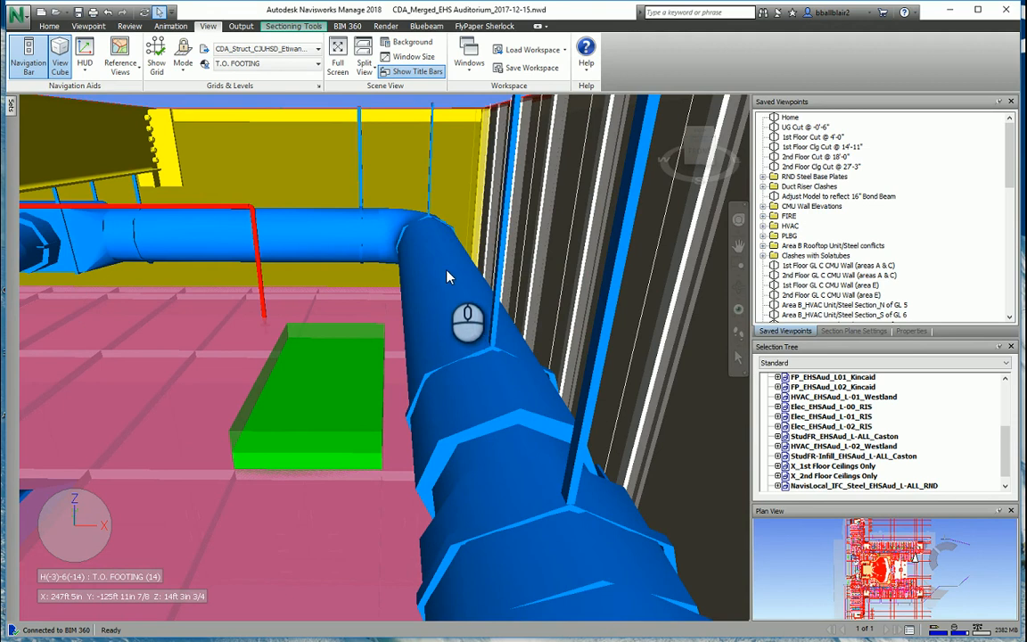
- Select the straight 14-inch round return air duct beside the stud wall together with its fiberglass insulation
scroll(444, 299, up, 4)
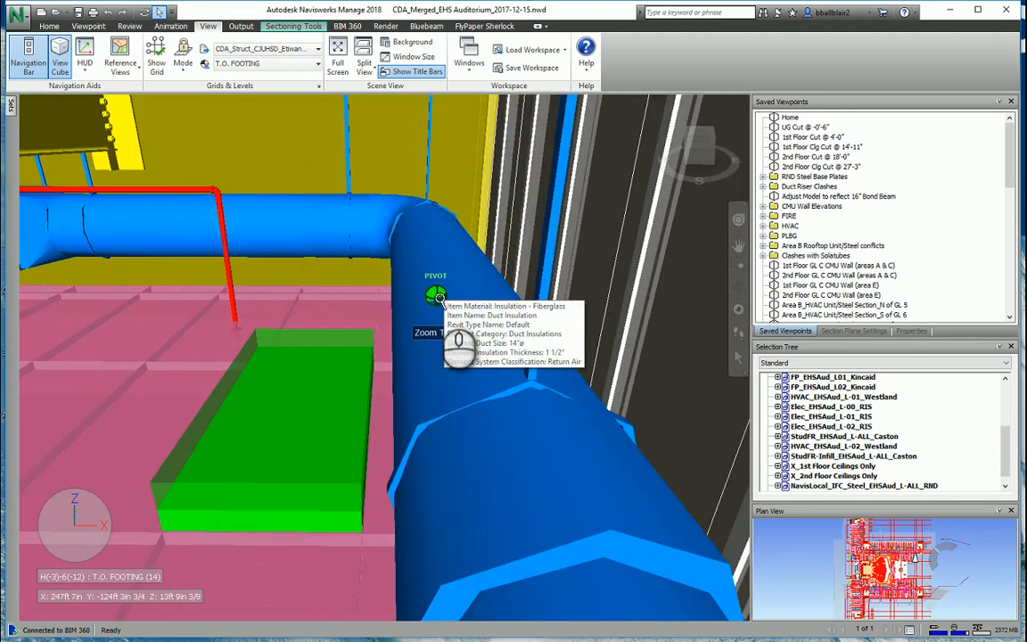
scroll(444, 298, up, 1)
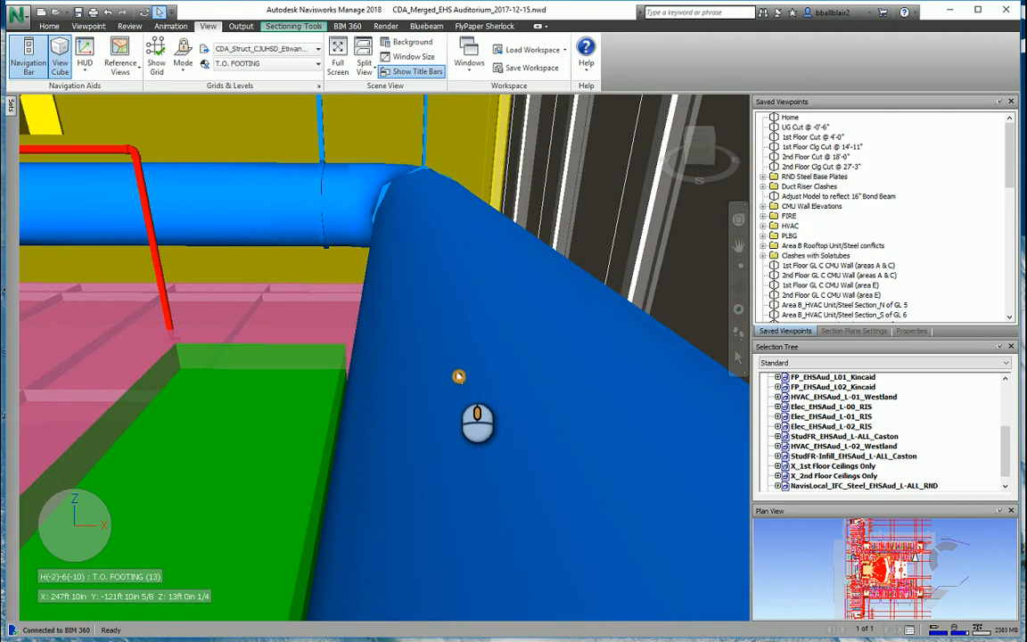
middle_drag(458, 374, 447, 342)
click(441, 285)
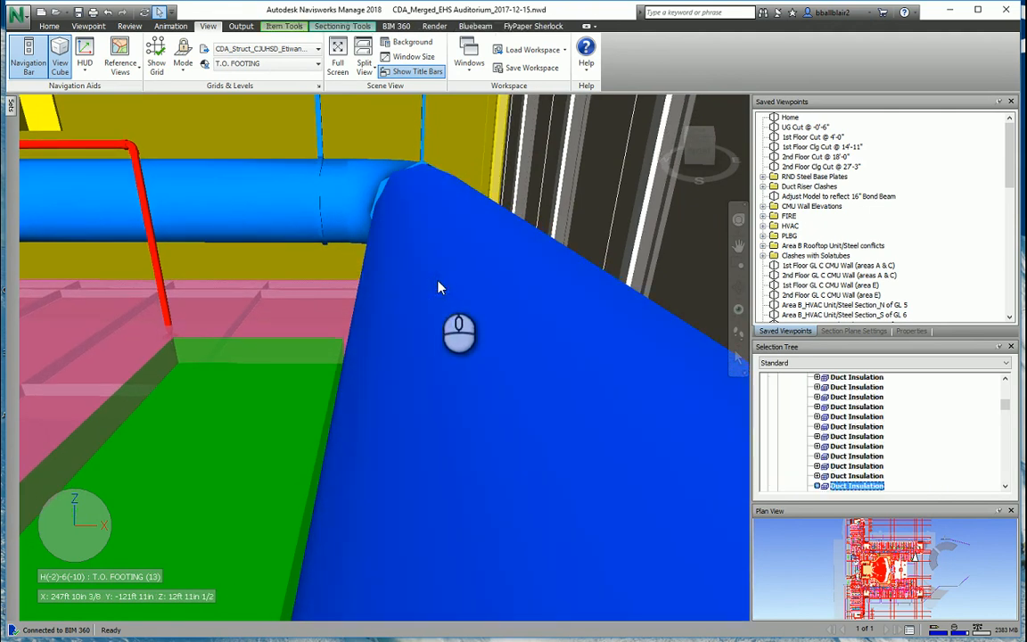
middle_drag(493, 373, 362, 621)
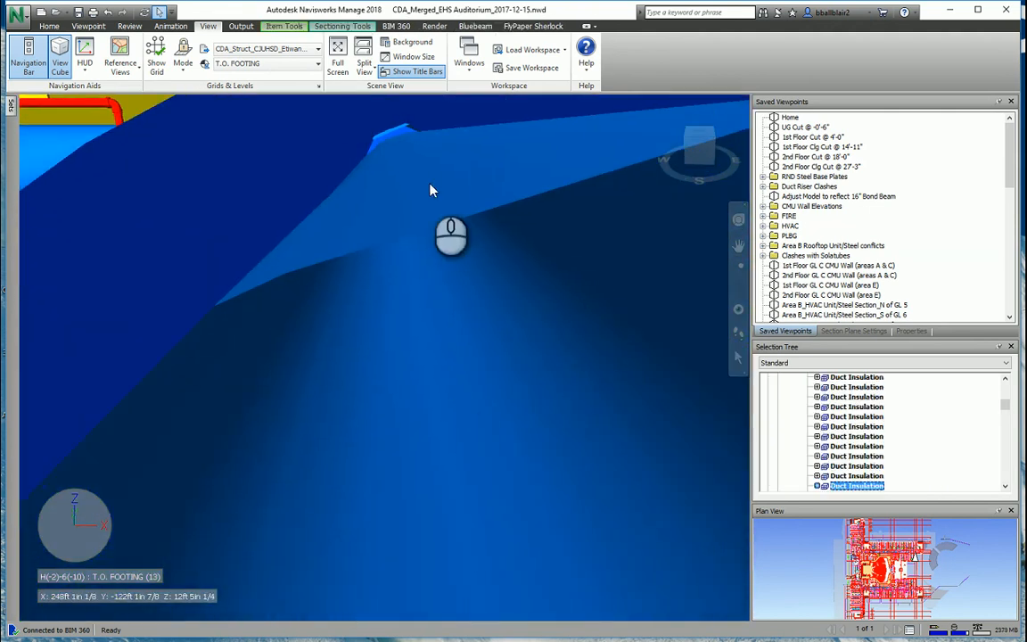
middle_drag(401, 248, 385, 291)
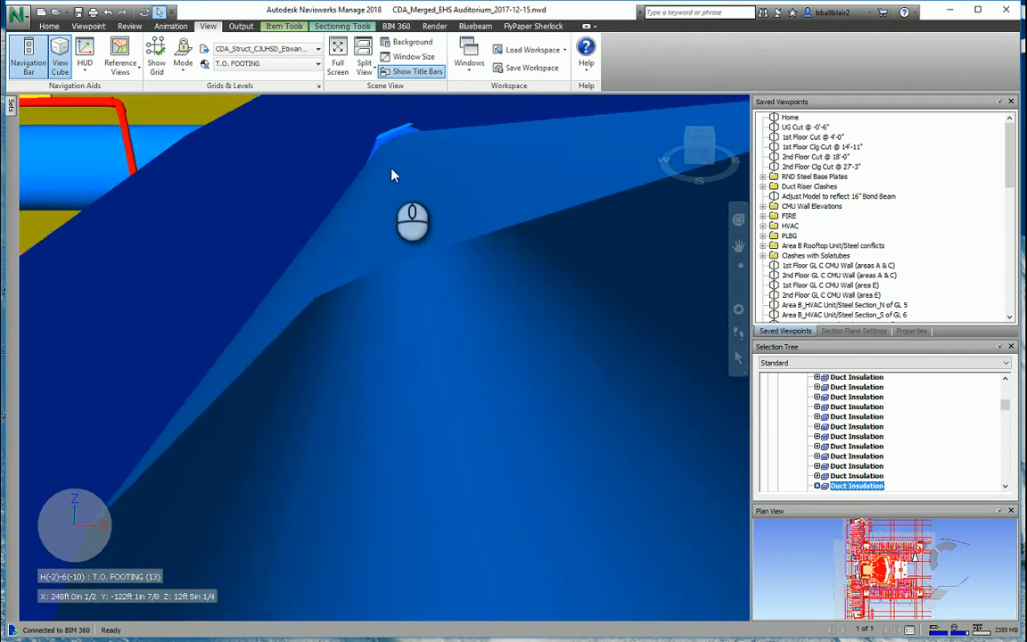
mouse_move(413, 183)
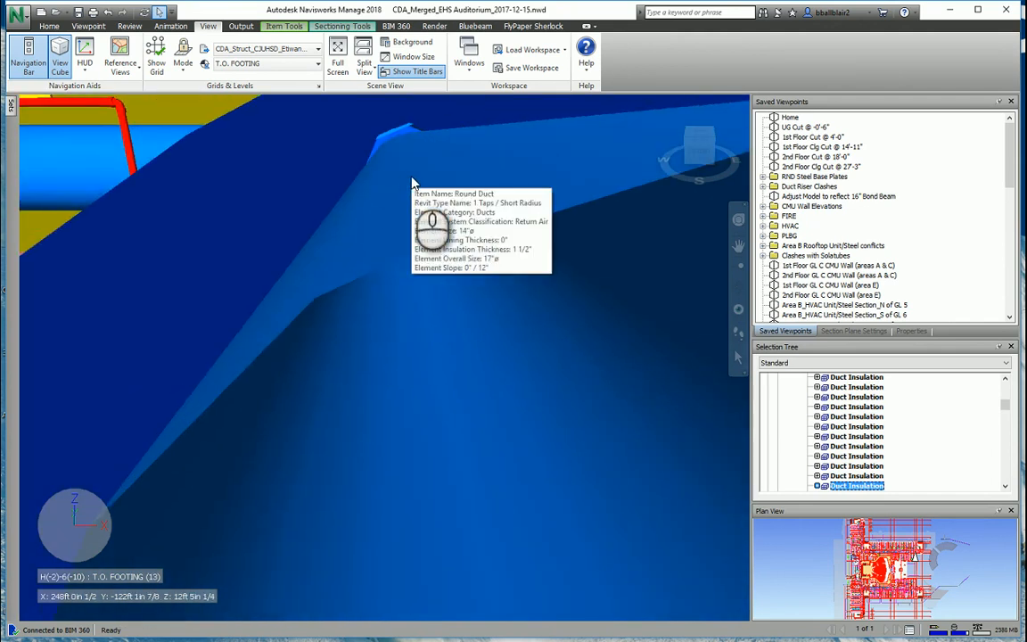
click(413, 182)
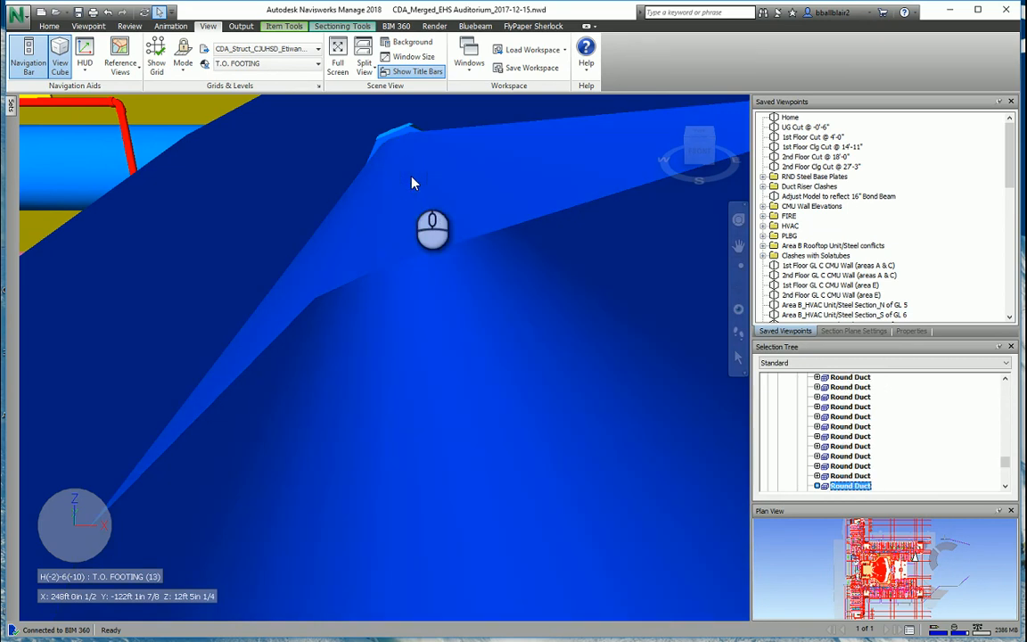
- Add the round strap hanger supporting the straight duct beside the stud wall to the selection
mouse_move(402, 165)
middle_down()
mouse_move(442, 212)
mouse_move(459, 315)
mouse_move(486, 385)
middle_up()
scroll(468, 368, up, 4)
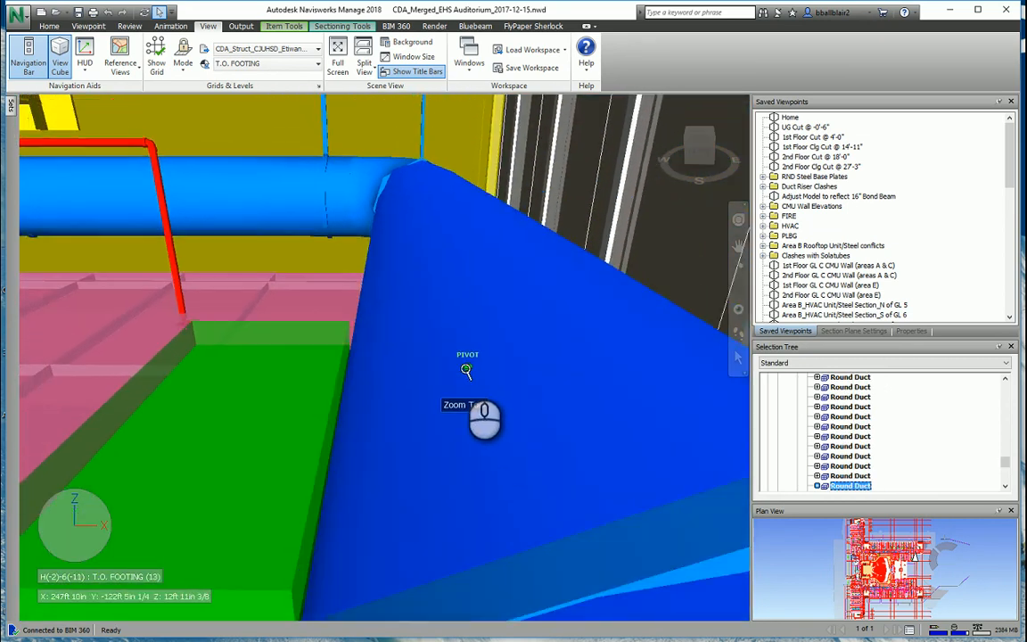
scroll(466, 369, down, 6)
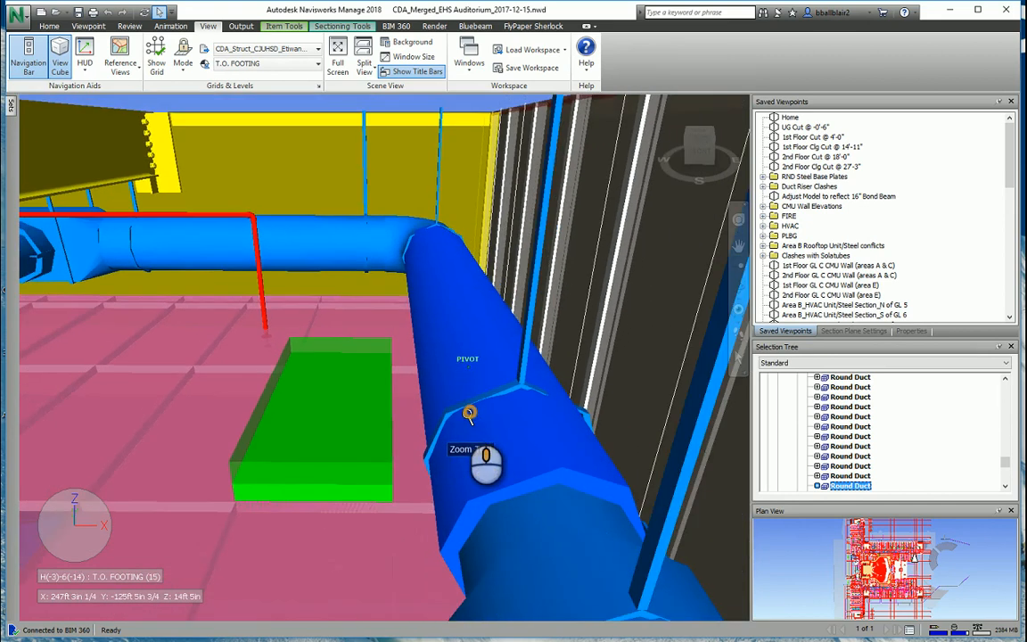
middle_drag(469, 415, 550, 456)
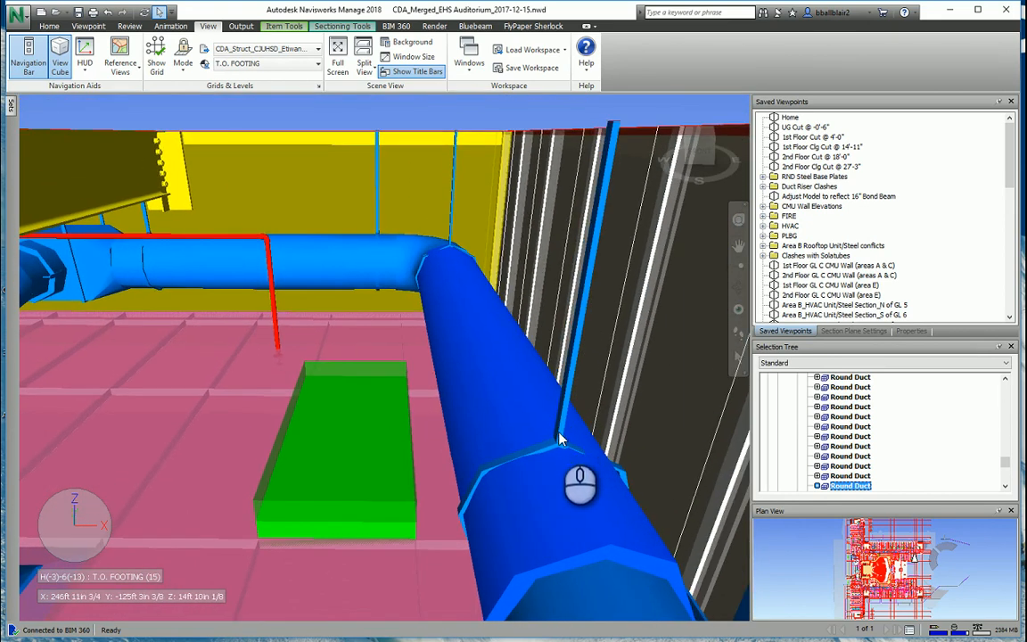
mouse_move(563, 432)
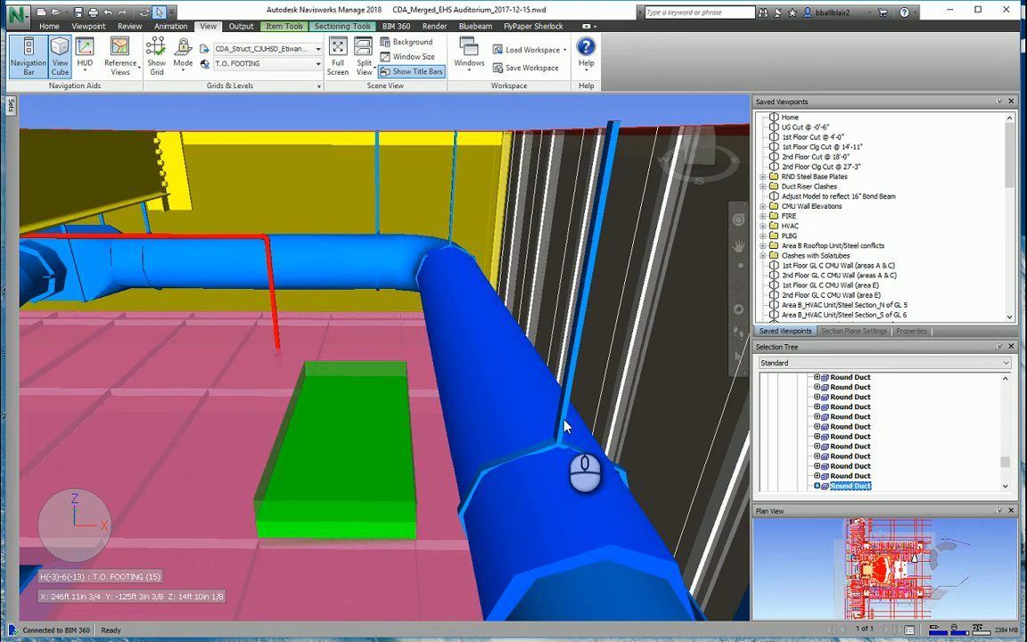
click(564, 428)
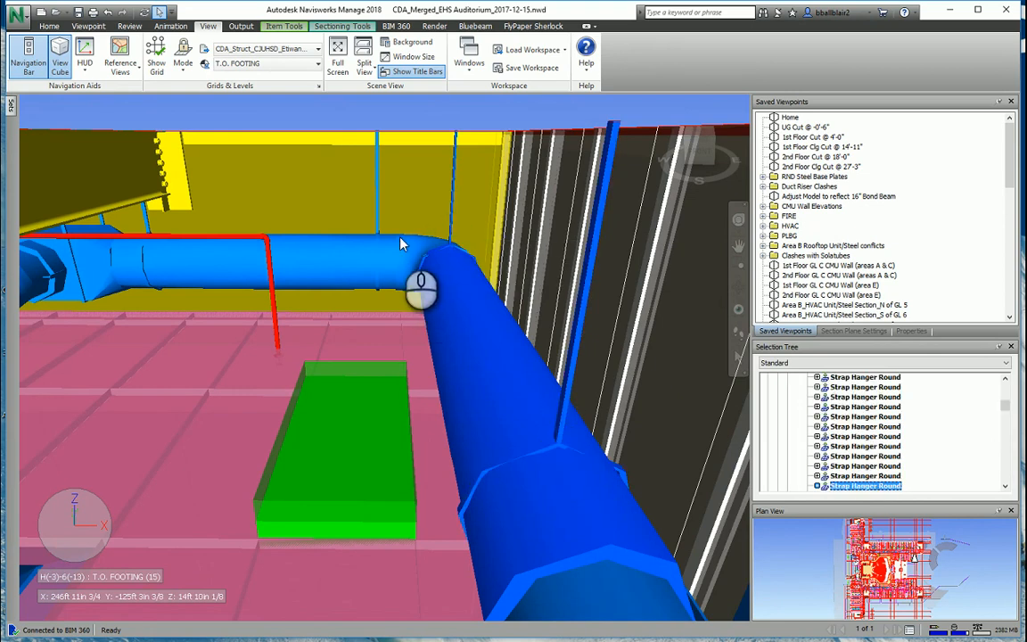
- Add the round elbow at the corner of the duct run and its insulation to the selection
scroll(401, 245, up, 5)
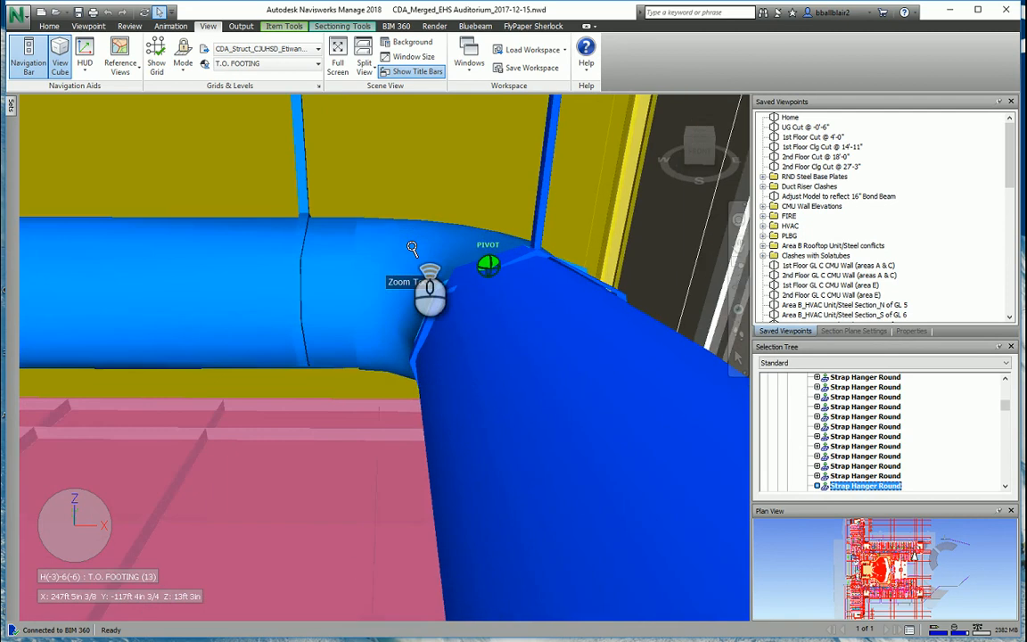
scroll(412, 248, up, 3)
middle_drag(410, 244, 554, 447)
middle_drag(348, 258, 417, 379)
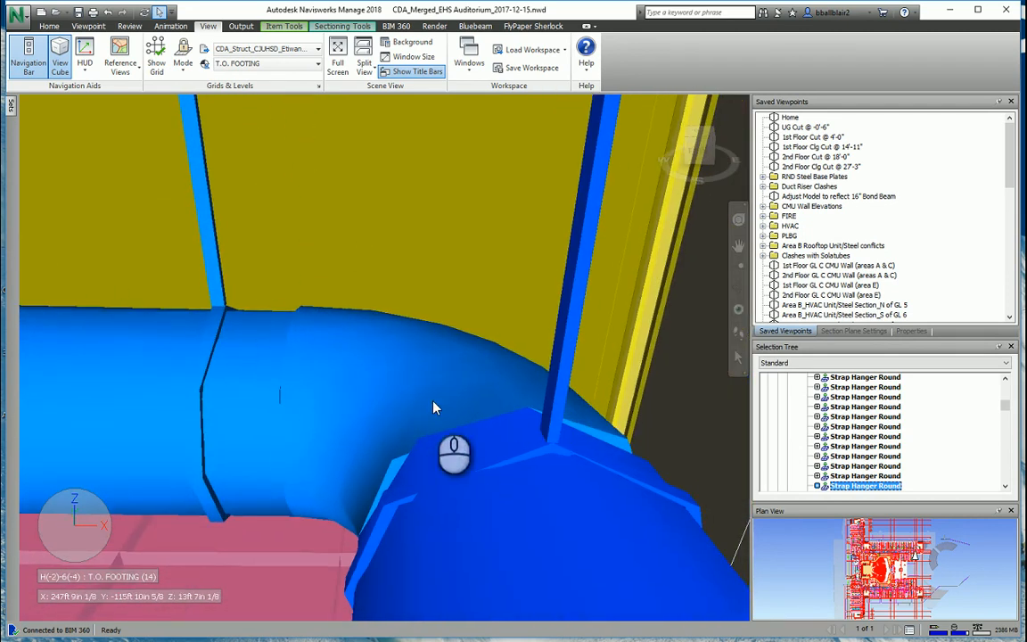
scroll(355, 363, up, 2)
scroll(355, 364, up, 4)
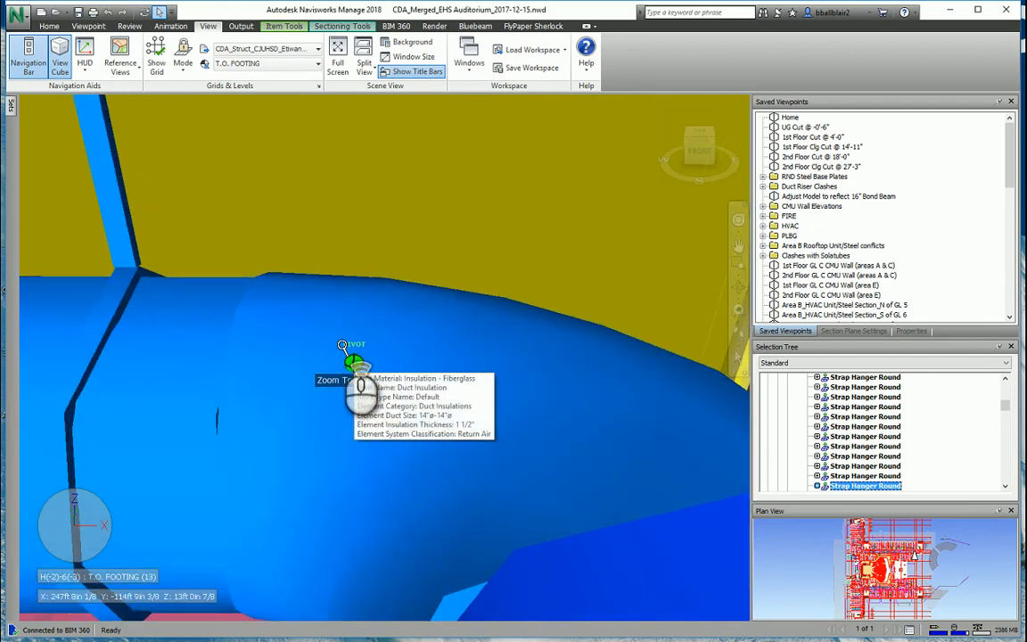
scroll(348, 388, up, 2)
middle_drag(370, 361, 375, 176)
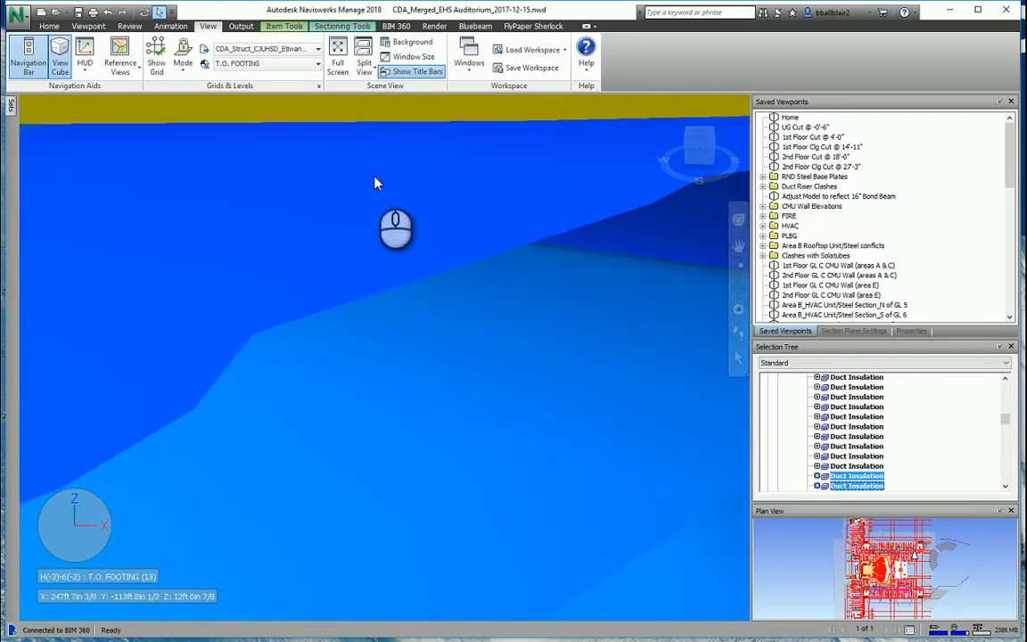
middle_drag(461, 280, 386, 208)
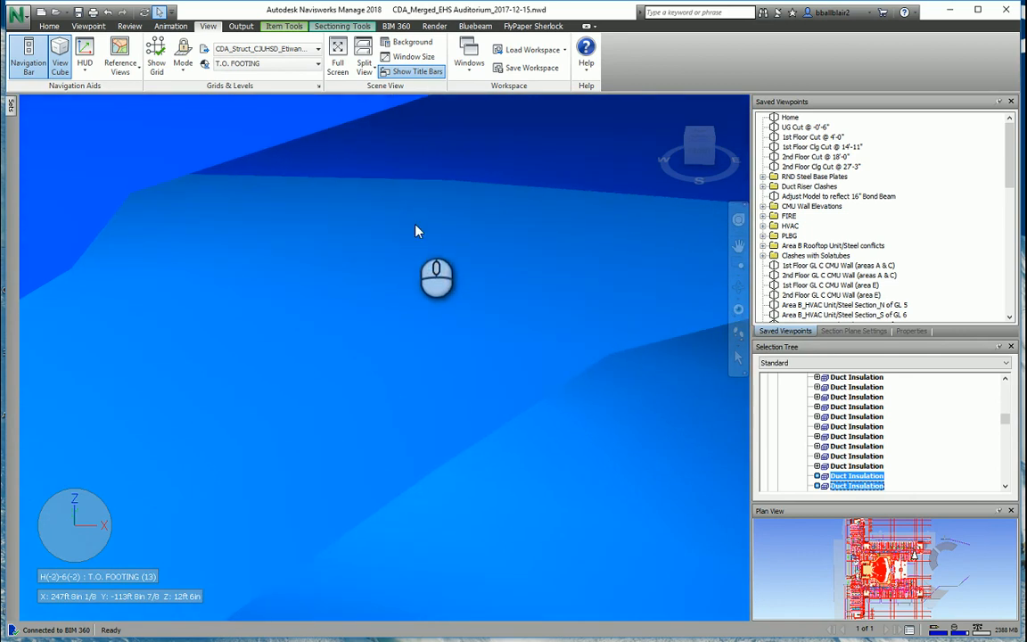
click(412, 227)
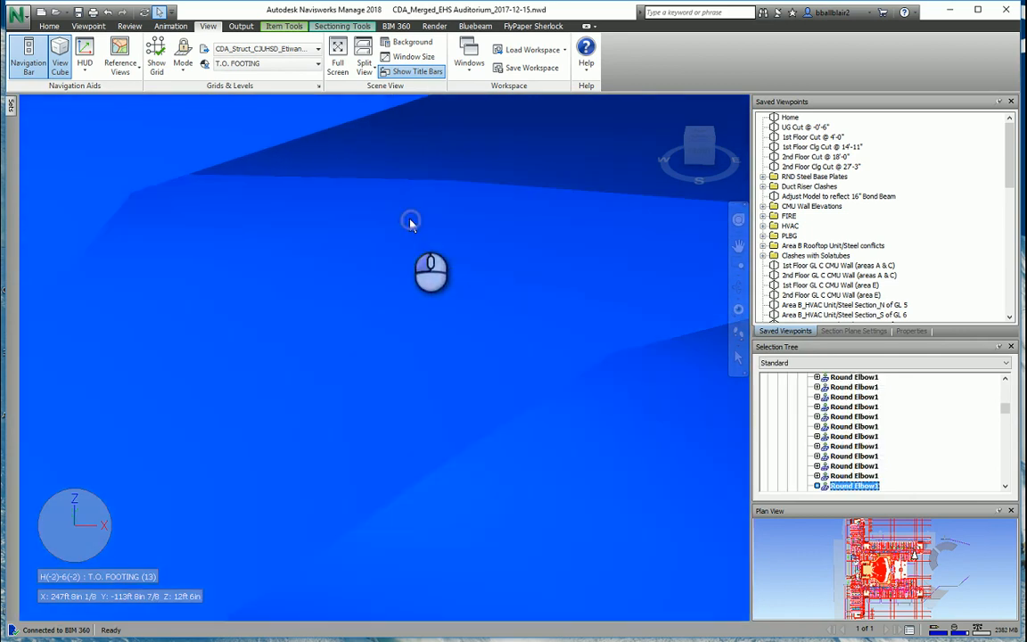
- Examine the rest of the duct run along the stud wall down to its ceiling diffuser
scroll(413, 221, down, 2)
scroll(413, 221, down, 4)
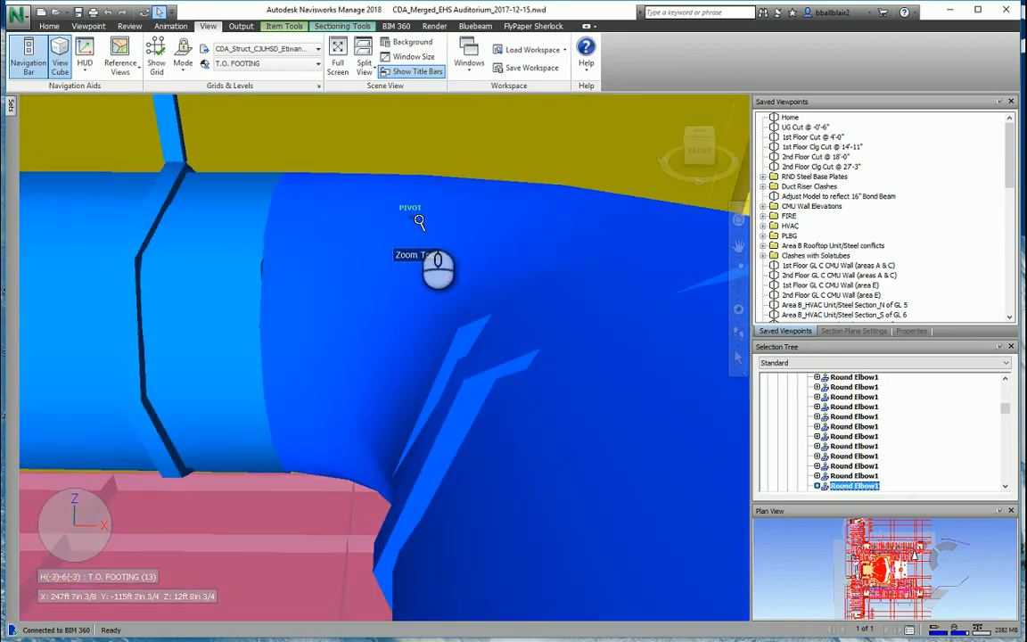
scroll(416, 234, down, 5)
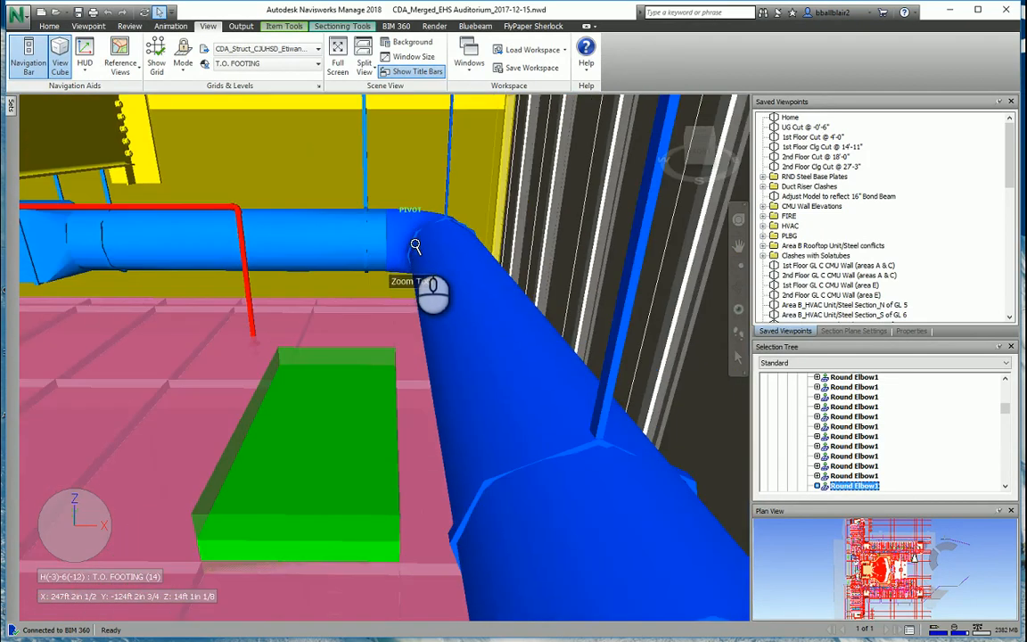
scroll(432, 289, up, 2)
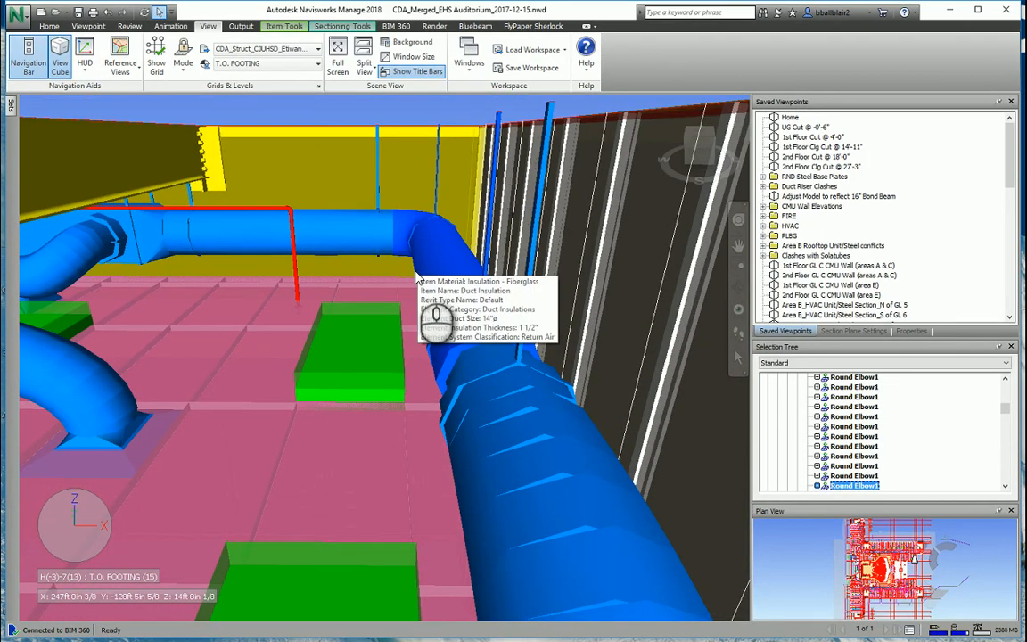
scroll(489, 426, down, 2)
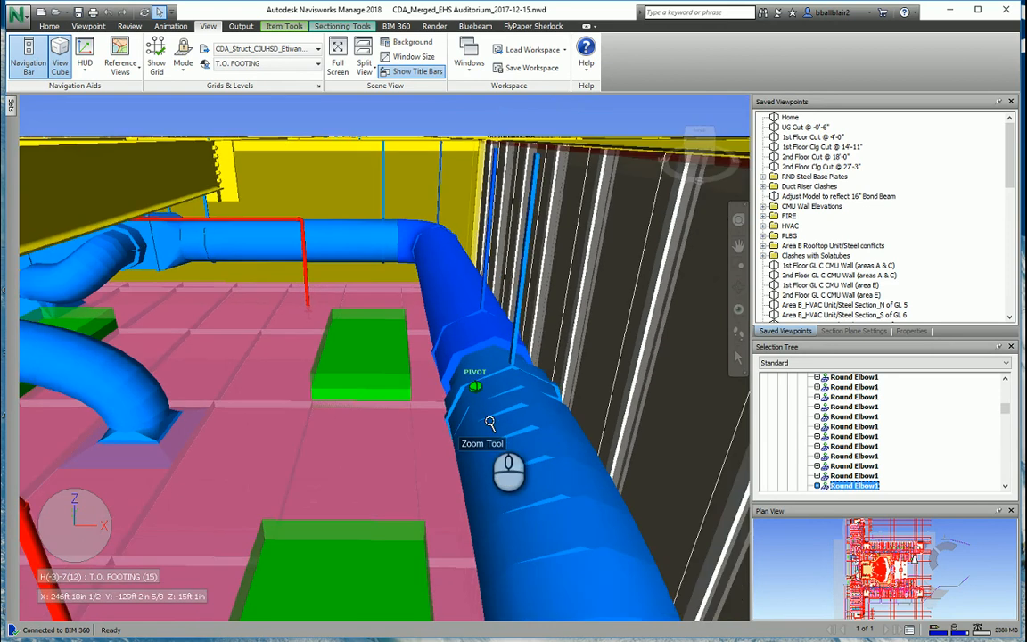
middle_drag(490, 430, 367, 248)
scroll(368, 248, down, 2)
scroll(406, 361, down, 2)
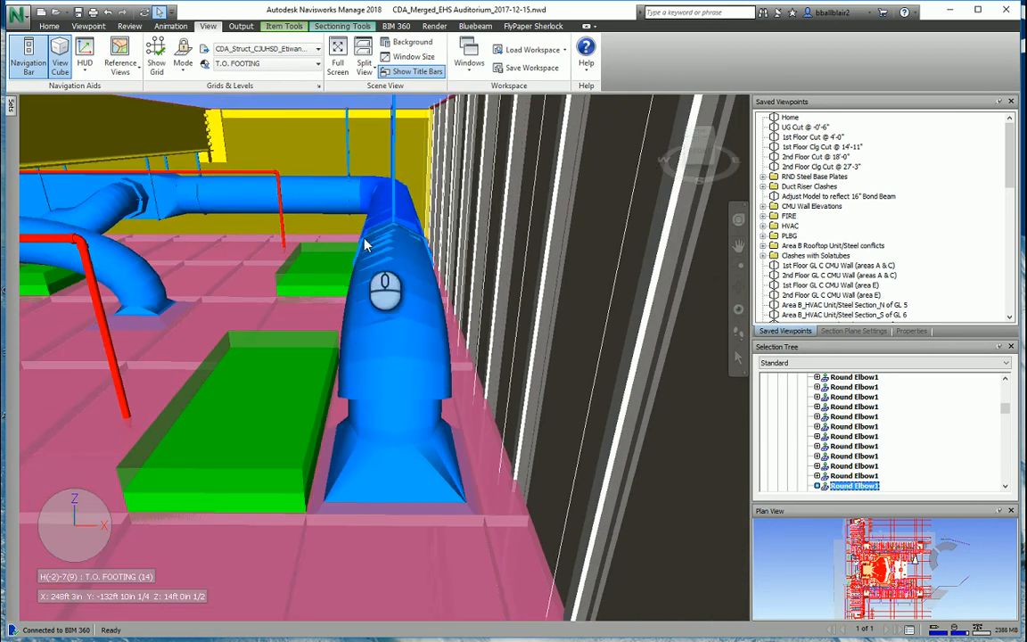
- Add the next strap hanger along the stud wall and the insulation on the downstream duct sections to the selection
scroll(414, 332, up, 2)
scroll(471, 270, up, 1)
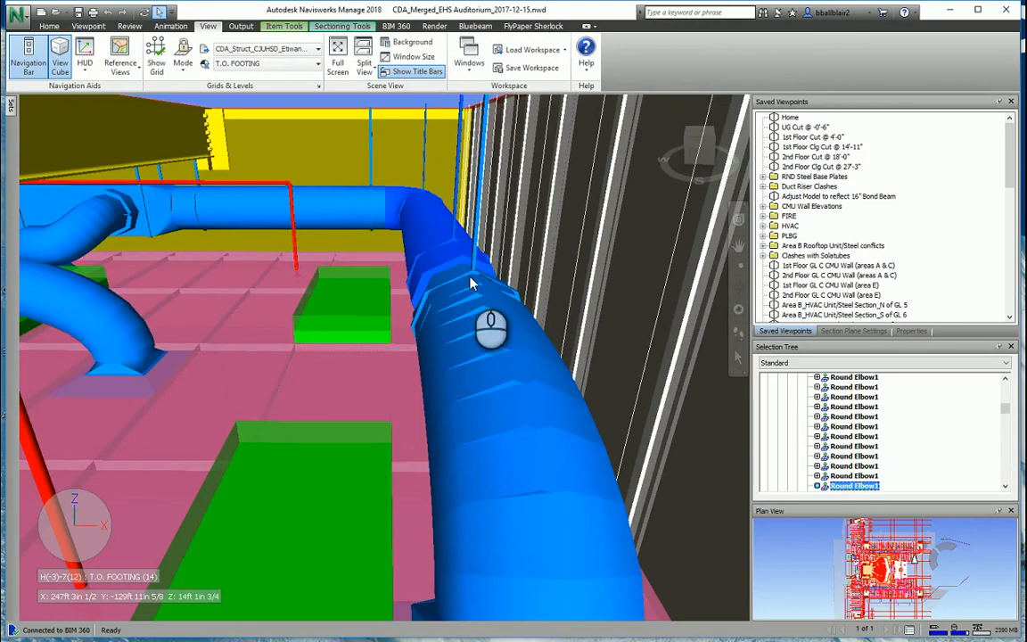
scroll(469, 276, up, 1)
scroll(473, 284, up, 1)
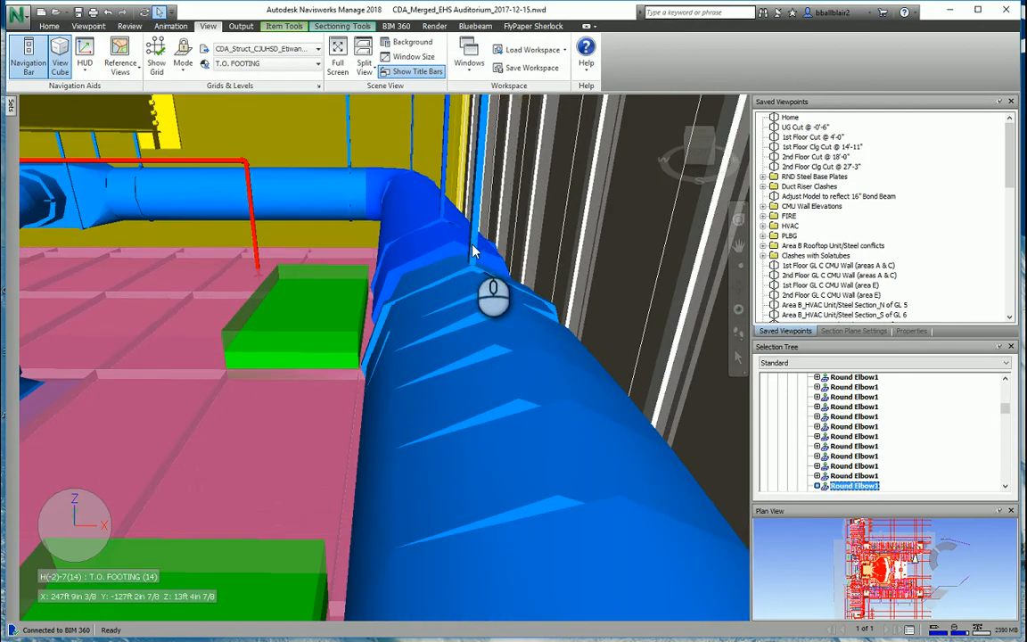
click(474, 254)
click(434, 272)
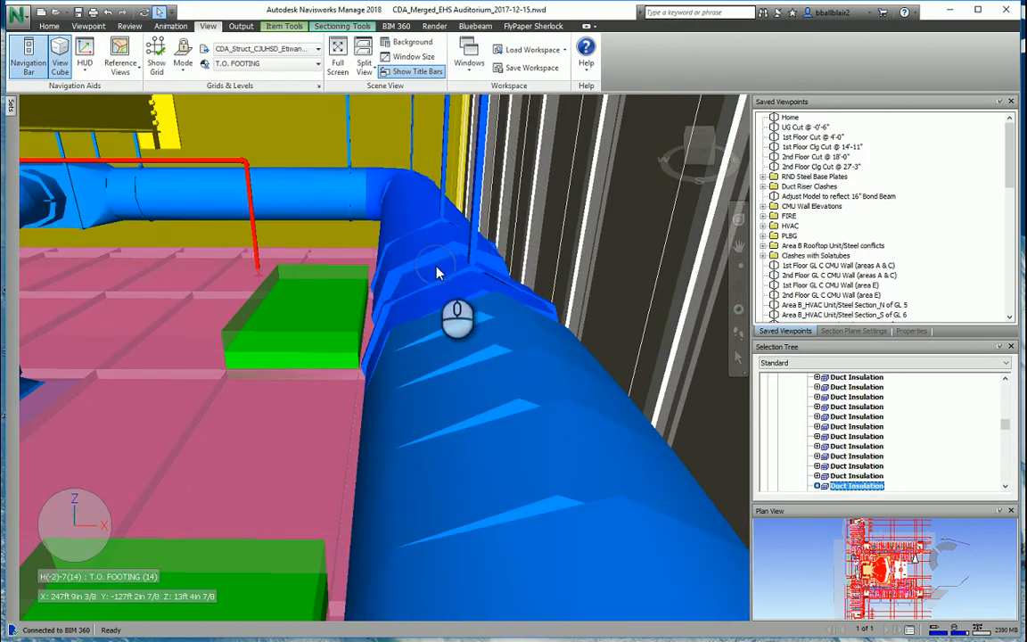
ctrl+click(509, 321)
- Add the round flex duct and the rectangular-to-round transition above the ceiling diffuser to the selection
scroll(492, 317, down, 3)
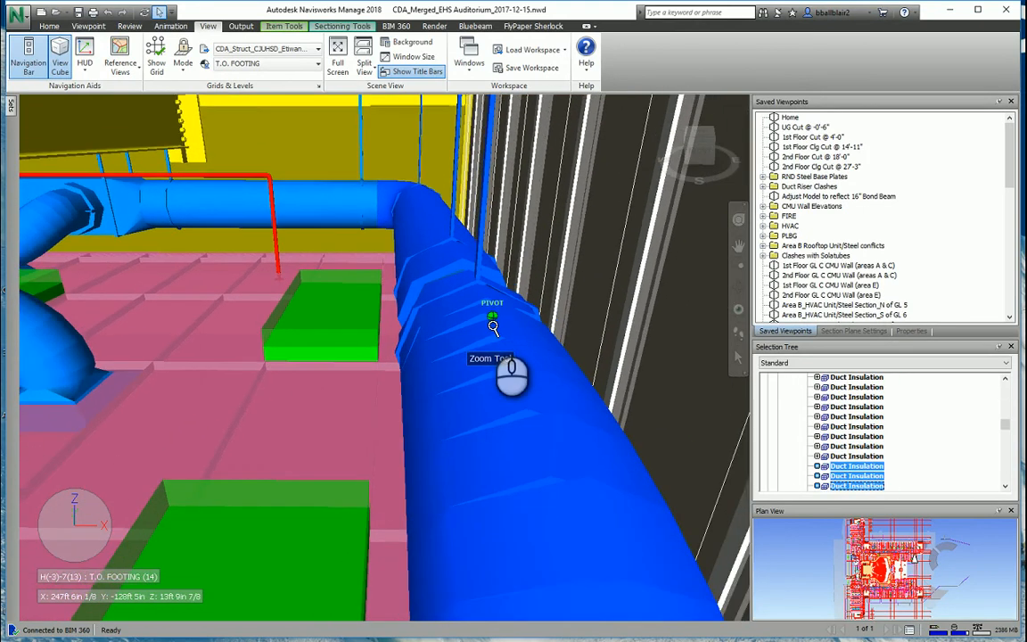
scroll(504, 430, down, 3)
click(394, 350)
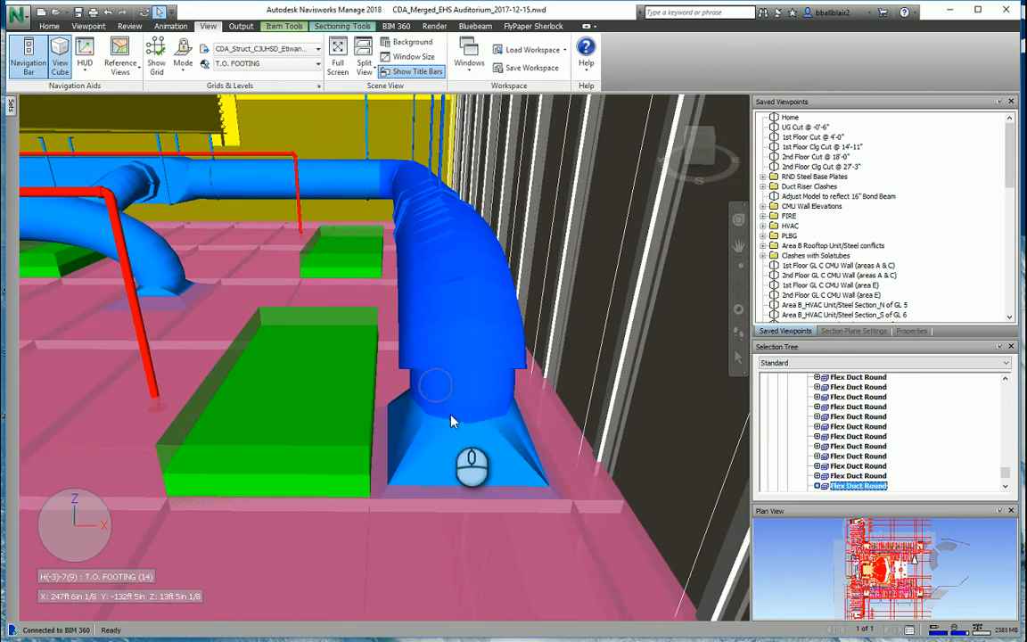
click(450, 437)
shift+middle_drag(330, 266, 453, 198)
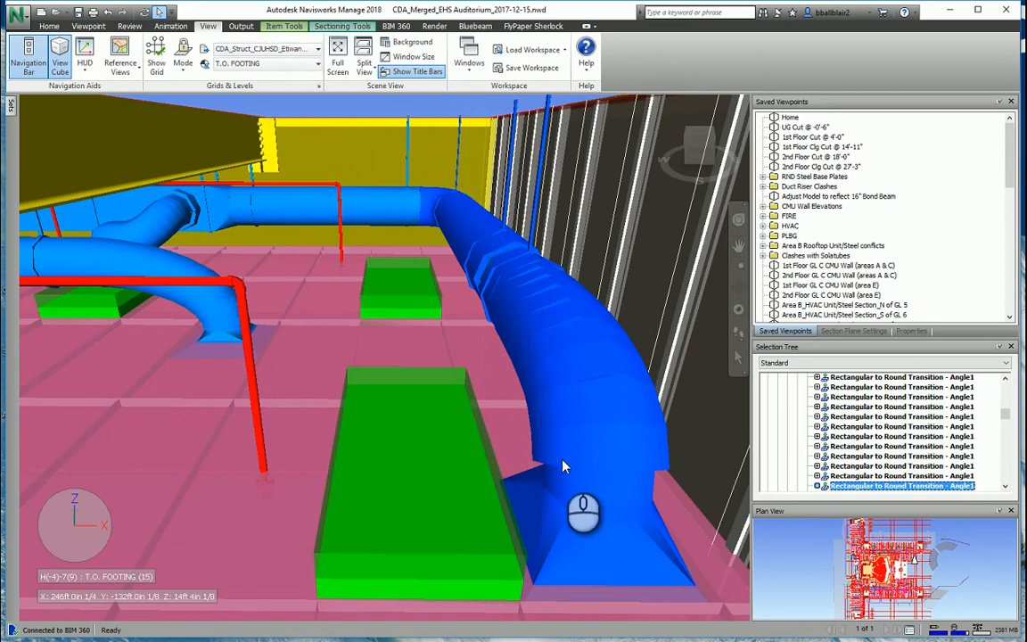
middle_drag(508, 414, 537, 442)
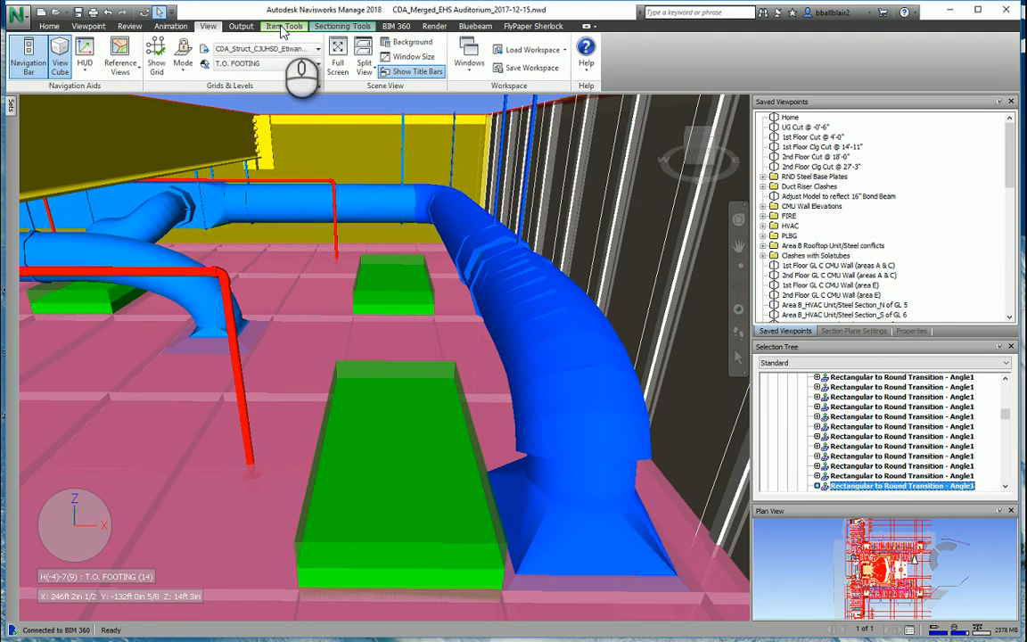
- Move the selected duct run away from the stud wall and back toward it with the translation gizmo
click(284, 27)
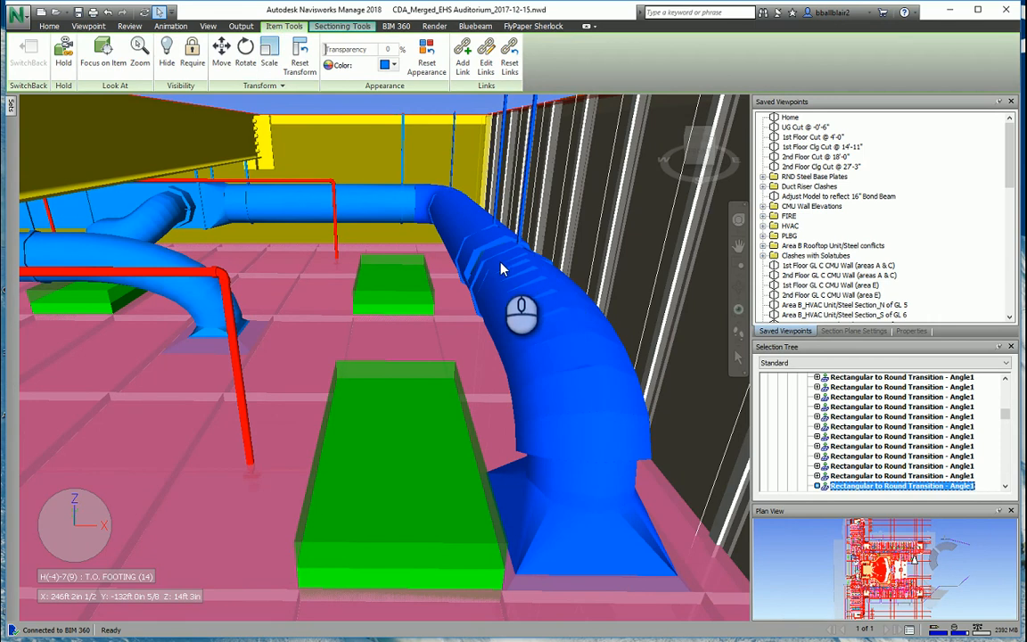
mouse_move(502, 270)
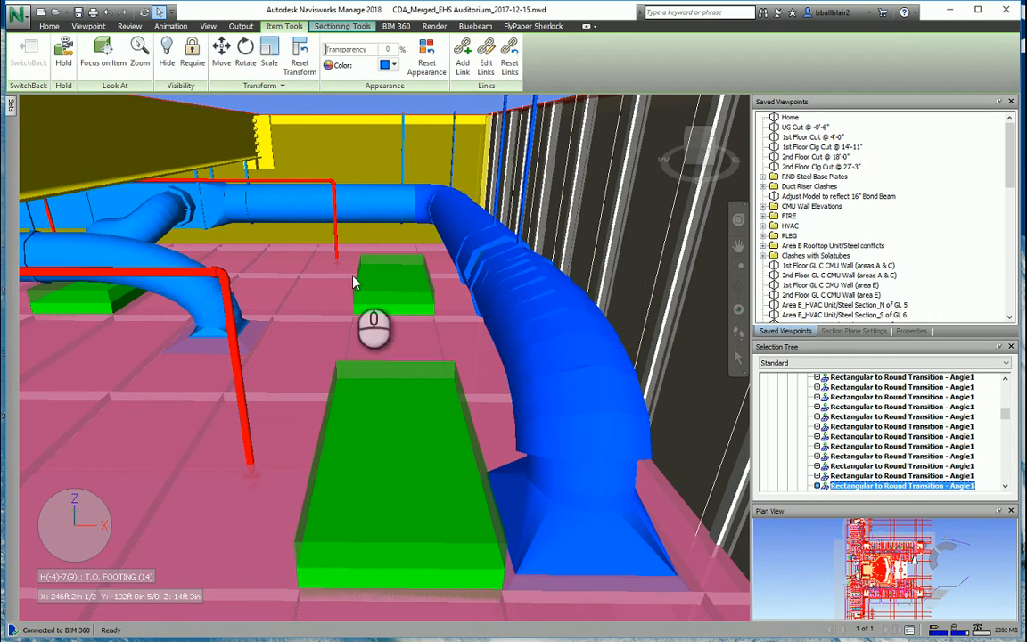
click(215, 57)
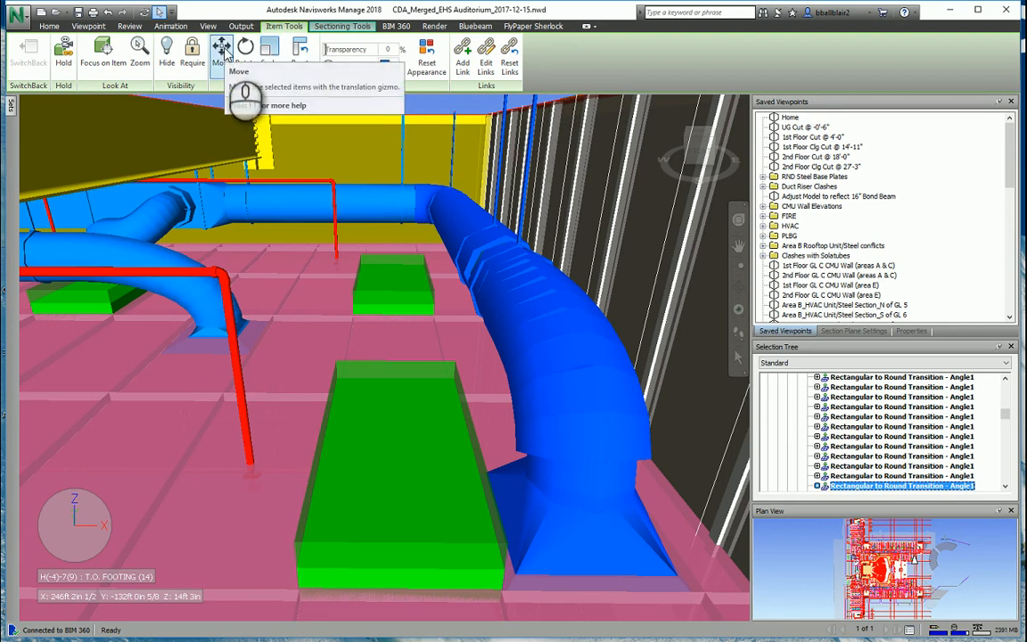
click(222, 51)
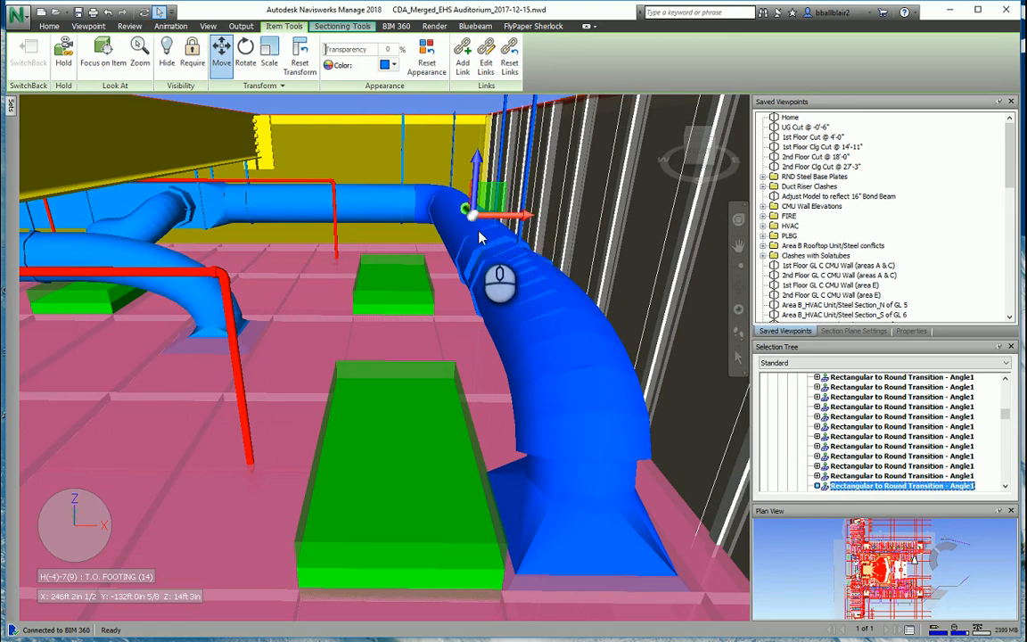
mouse_move(465, 208)
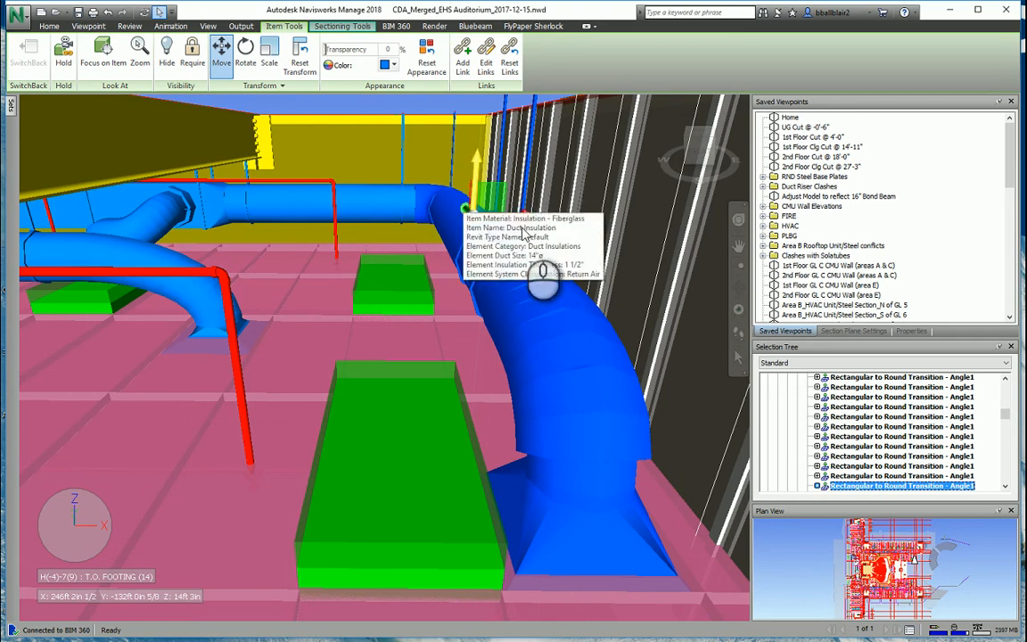
mouse_move(514, 217)
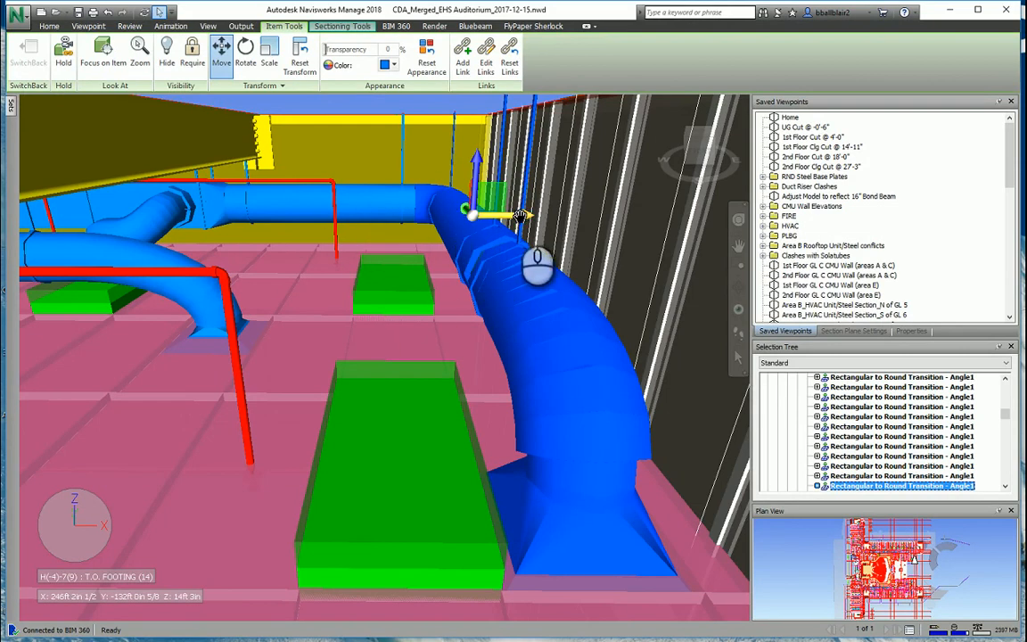
drag(516, 215, 350, 214)
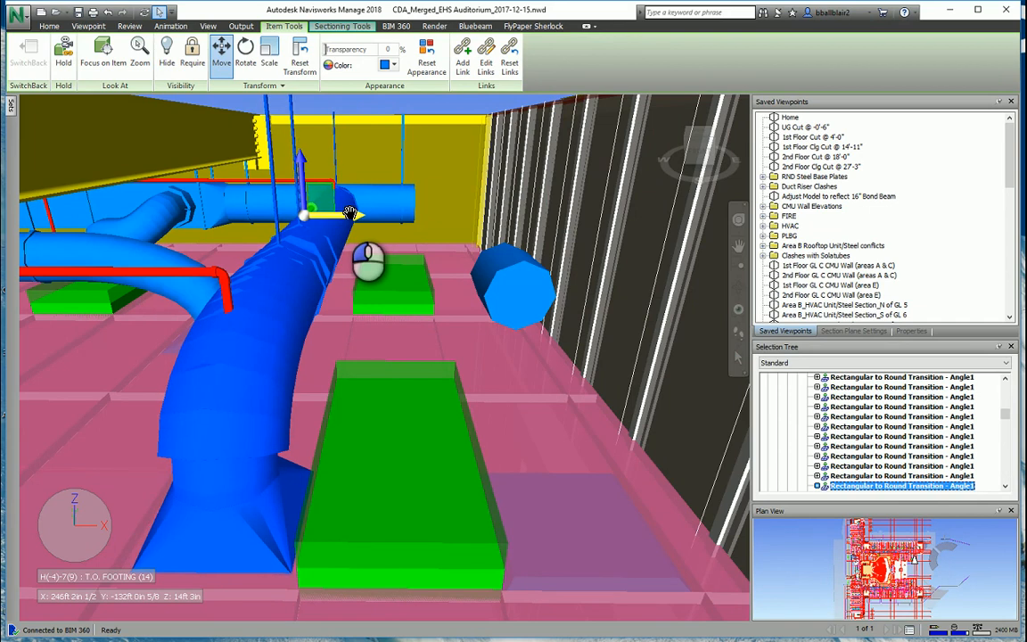
drag(350, 214, 455, 140)
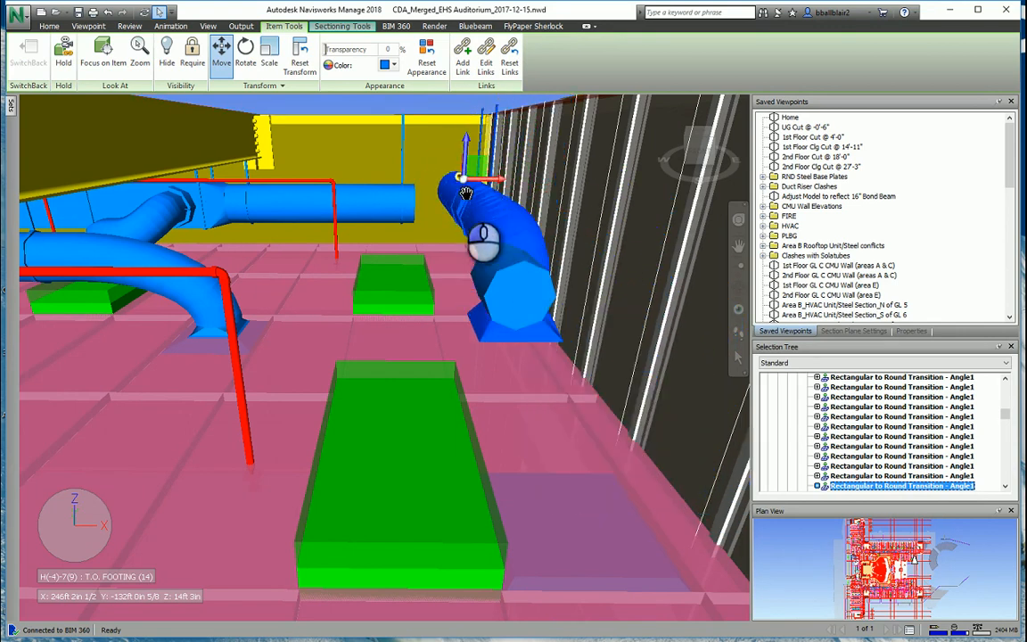
drag(466, 194, 480, 217)
- Rotate the selected duct run slightly in the vertical plane with the rotation gizmo
click(246, 55)
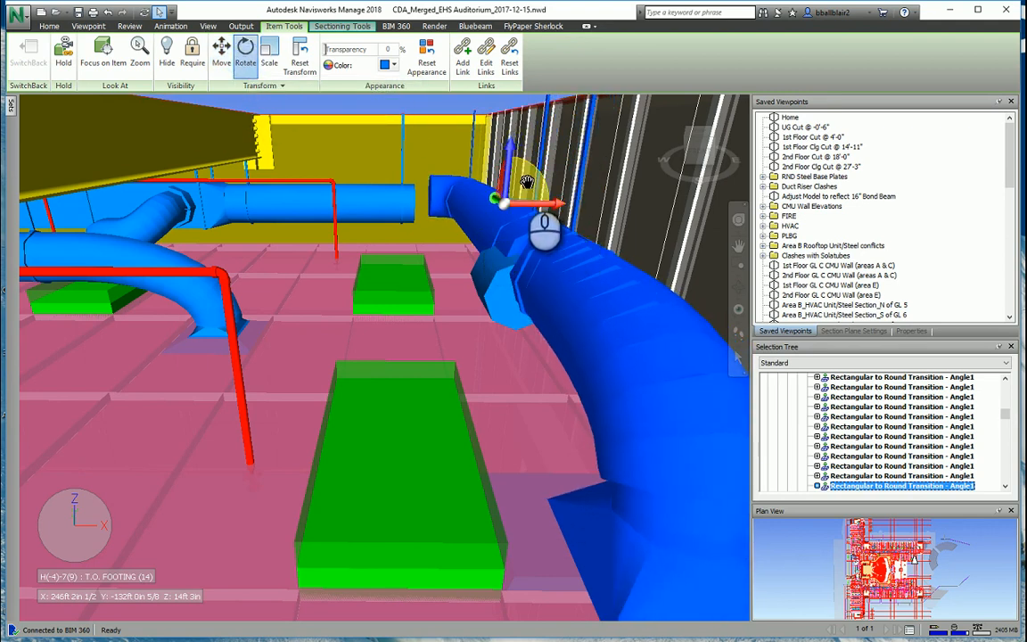
drag(527, 179, 503, 183)
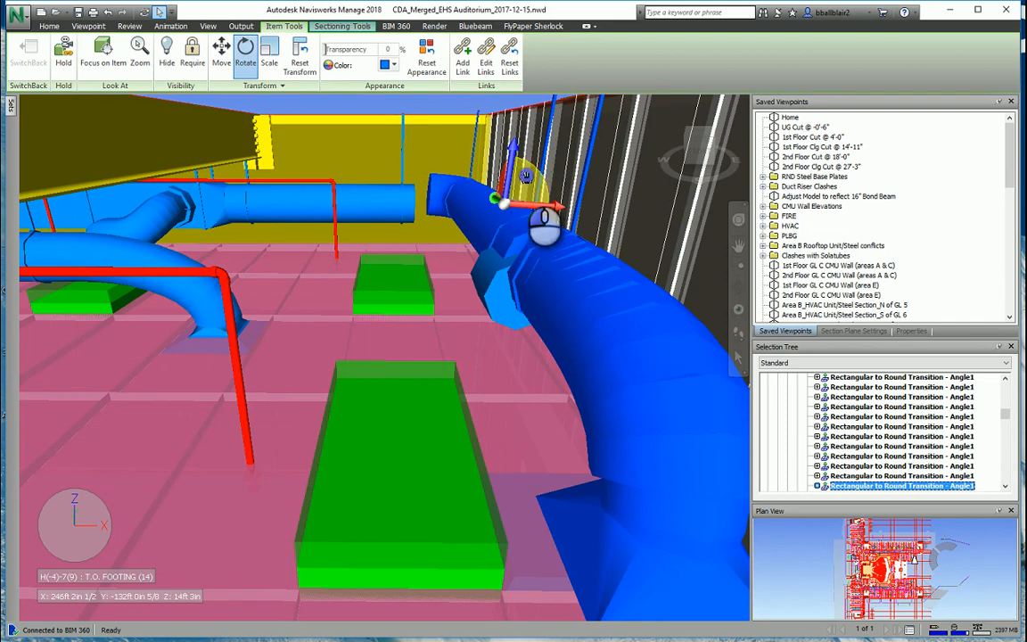
drag(527, 176, 501, 179)
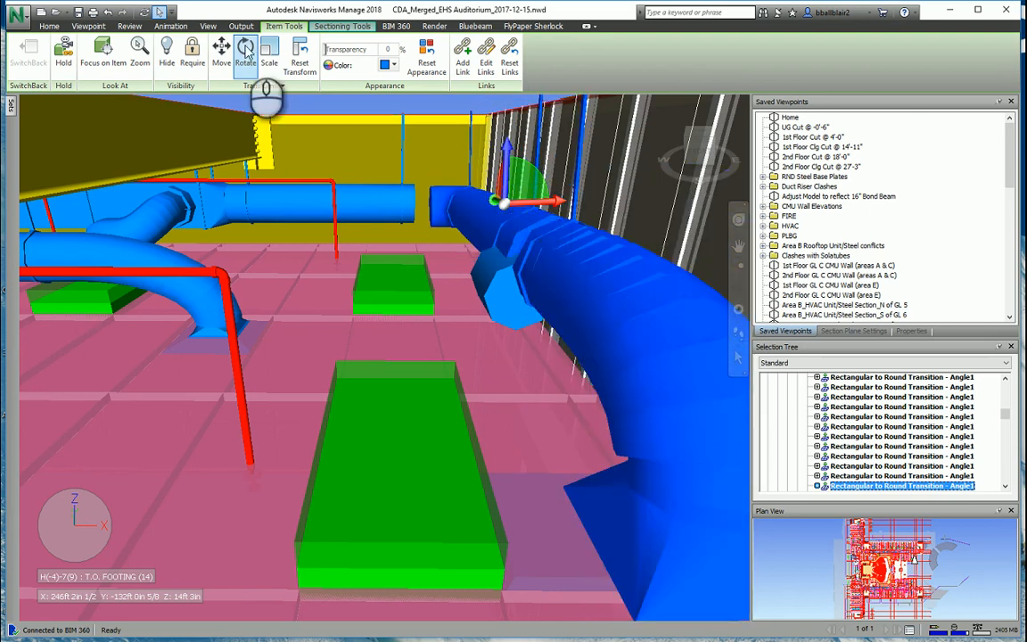
click(247, 52)
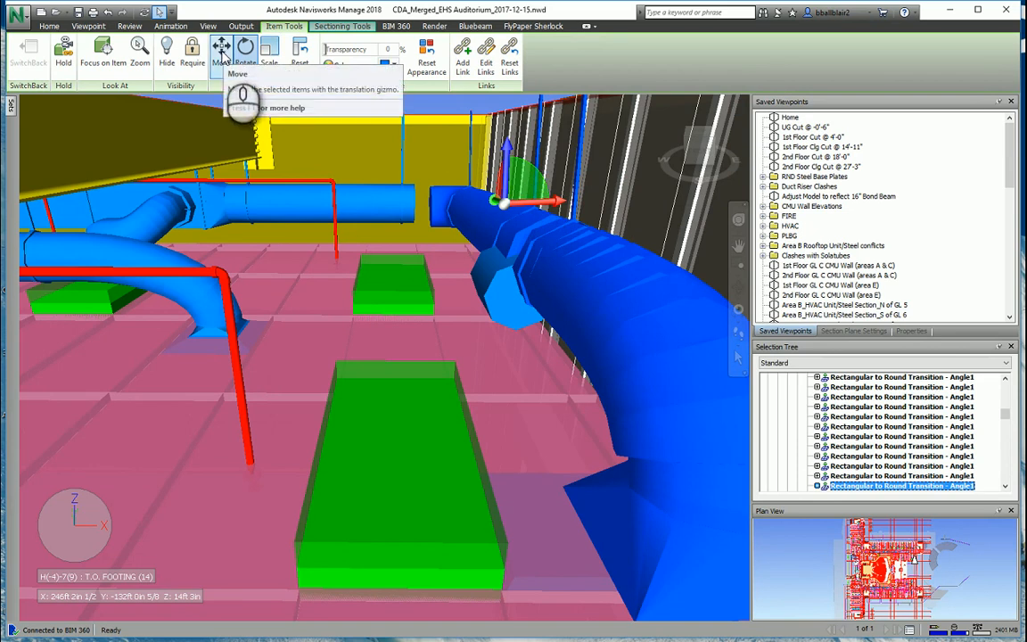
- Raise the rotated duct run with the translation gizmo, and reset its transform to the original position and rotation
click(222, 56)
drag(550, 194, 548, 167)
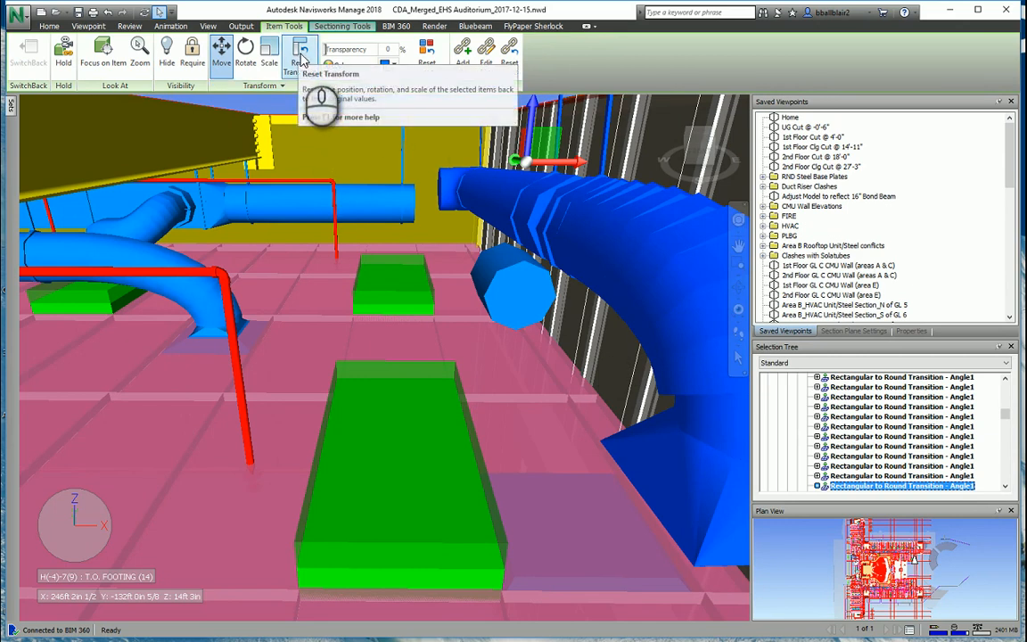
click(301, 58)
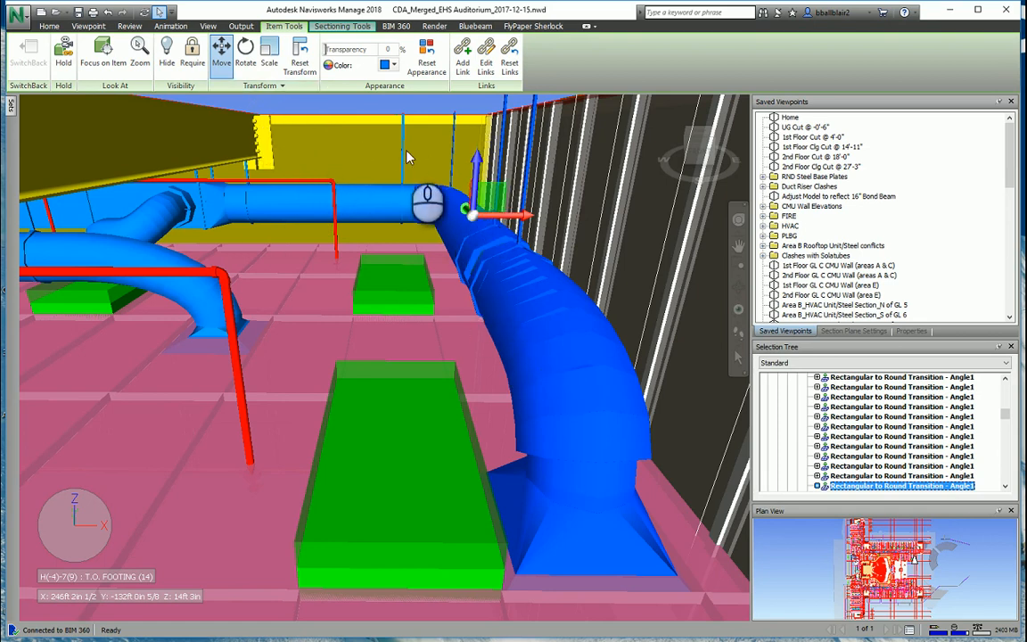
- Set the selected duct run's Z position offset to 0ft 5in
click(279, 87)
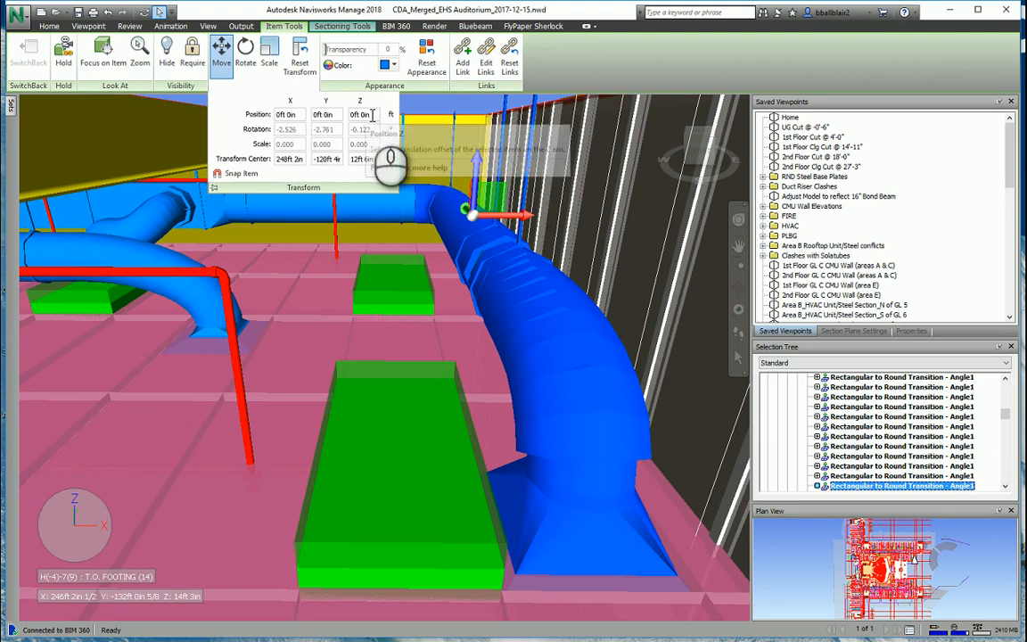
click(281, 86)
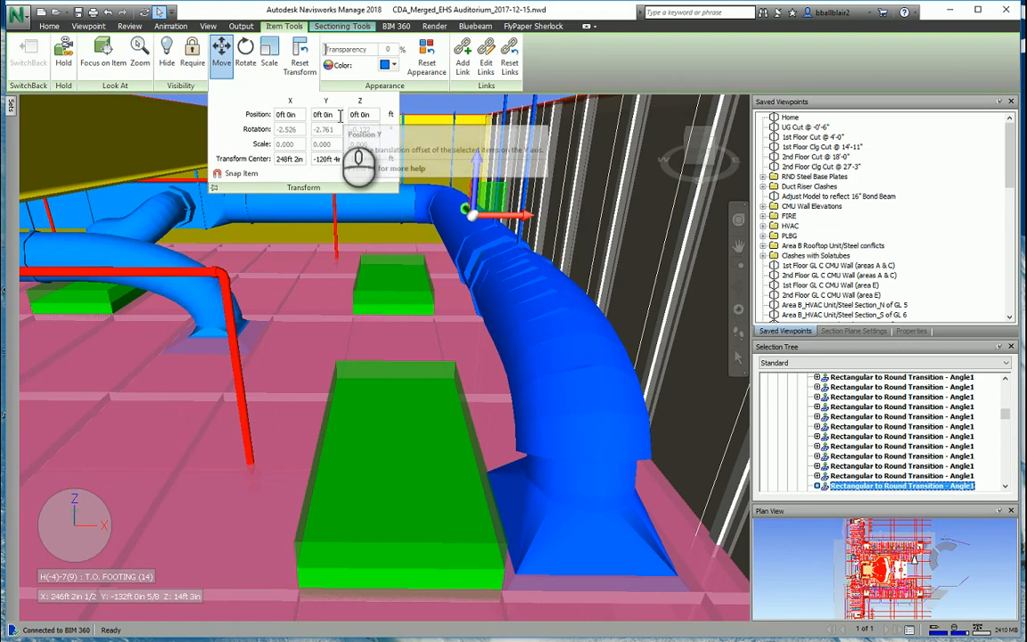
click(365, 115)
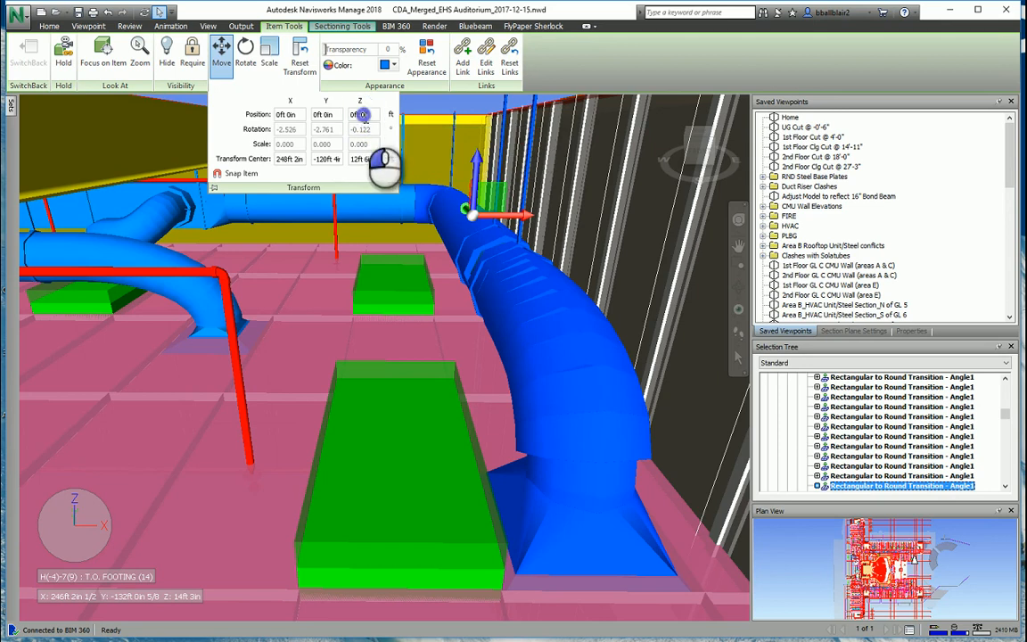
double_click(365, 116)
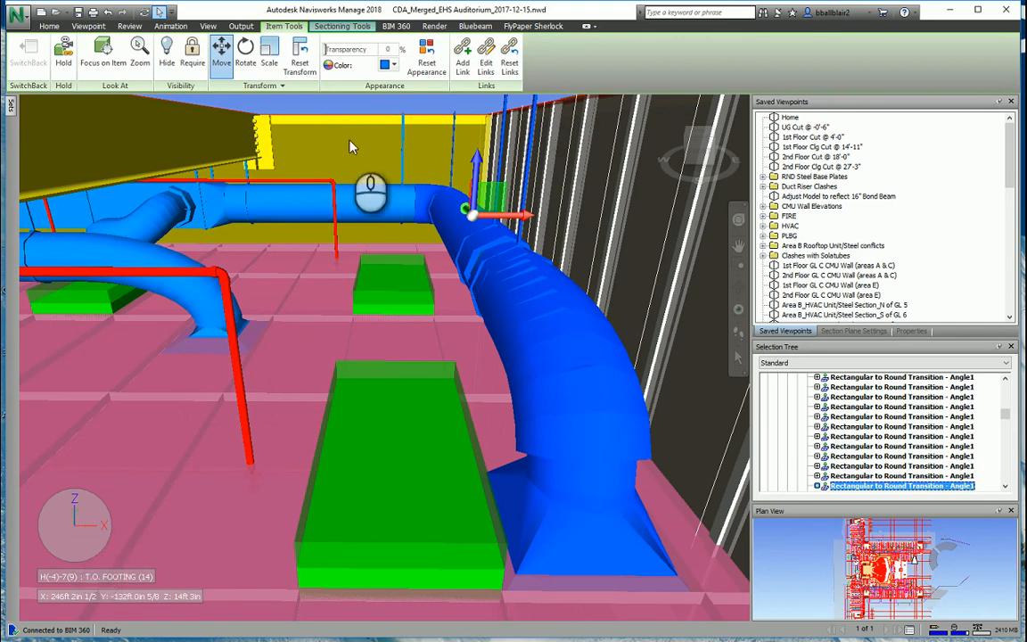
click(268, 85)
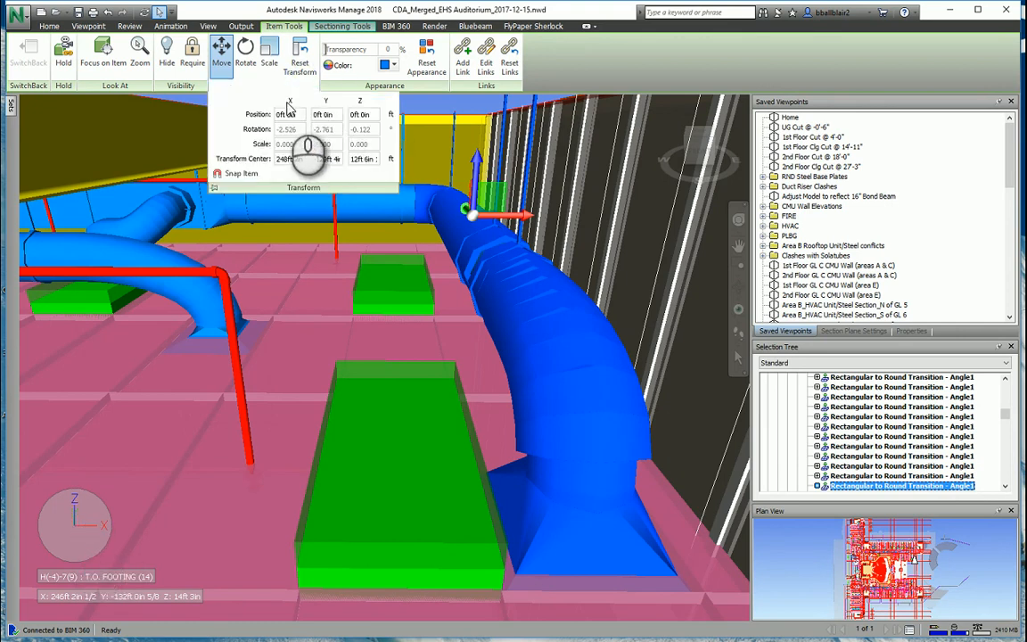
click(365, 117)
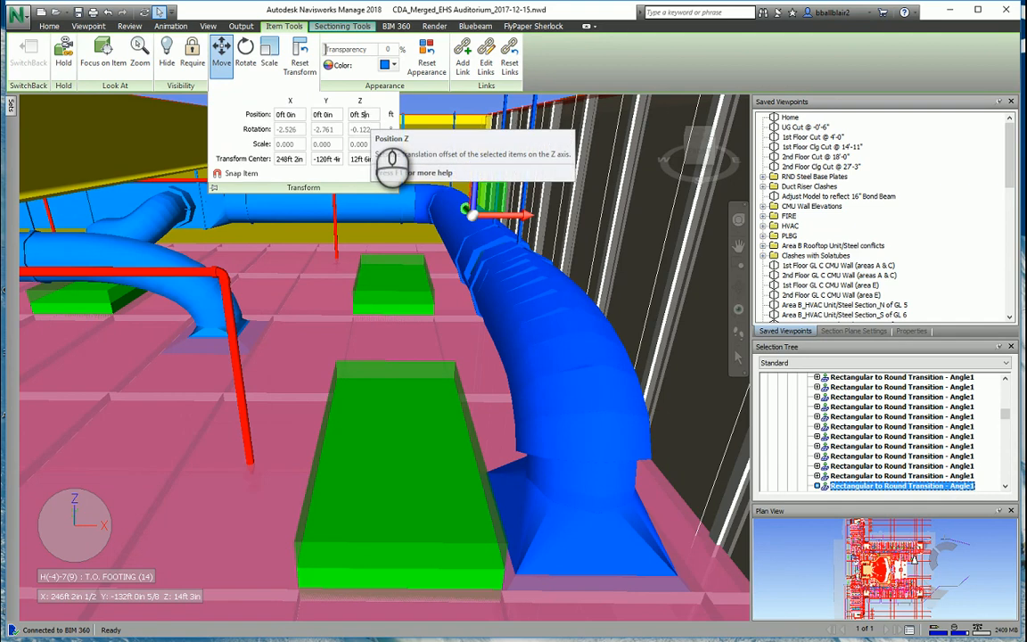
scroll(391, 167, up, 1)
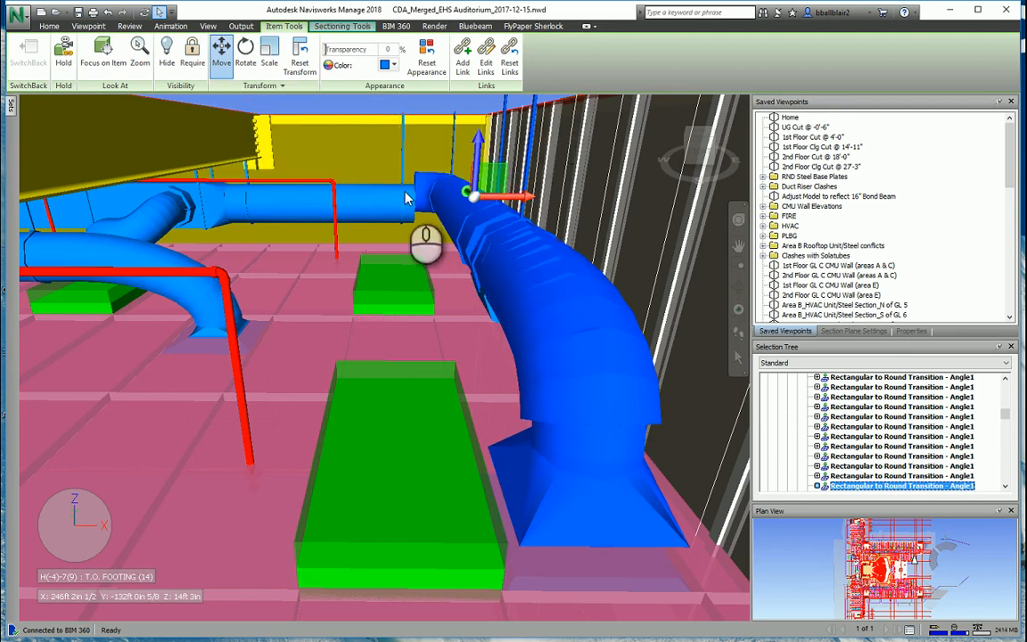
- Change the selected duct run's Z position offset to 5ft 0in
click(223, 85)
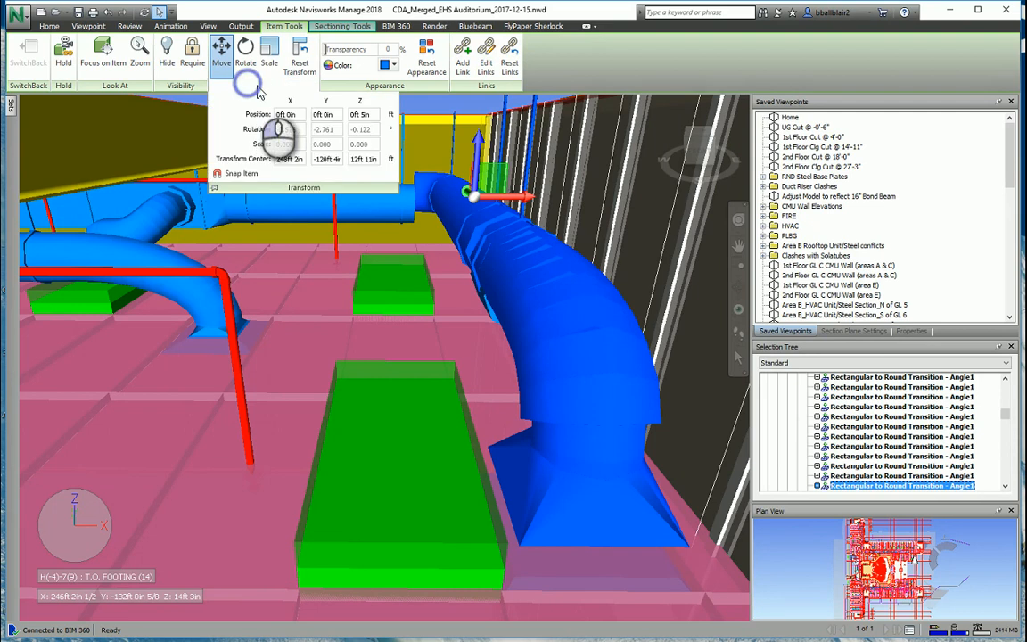
click(365, 116)
click(367, 116)
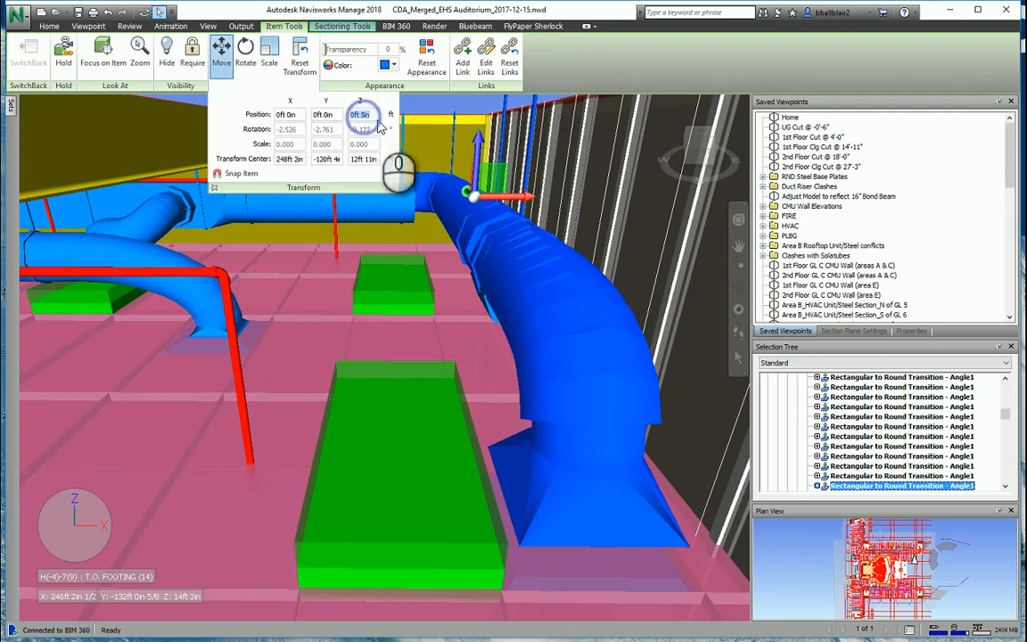
click(367, 115)
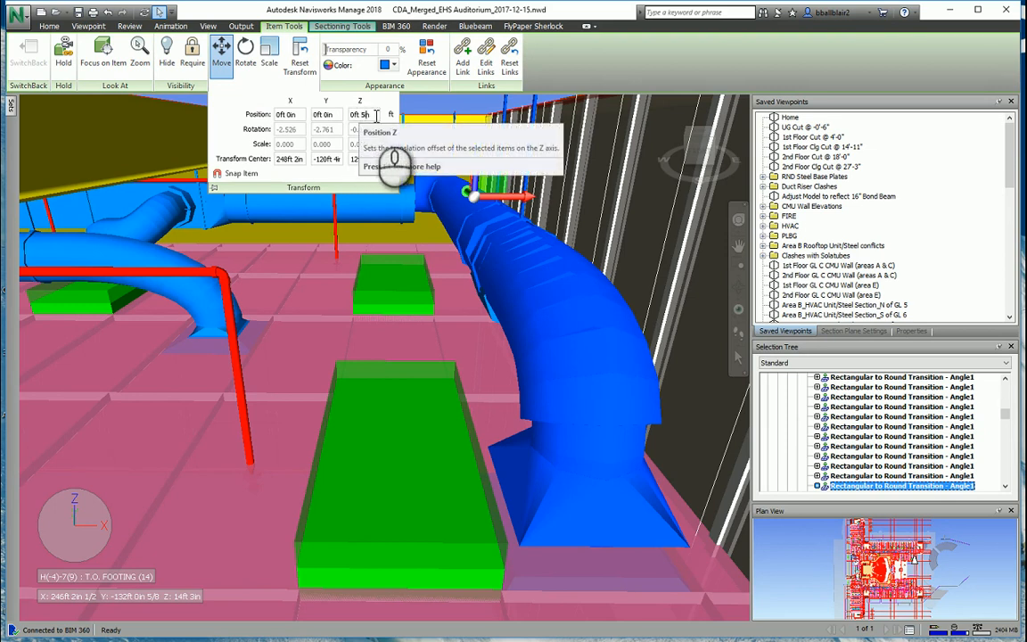
key(Return)
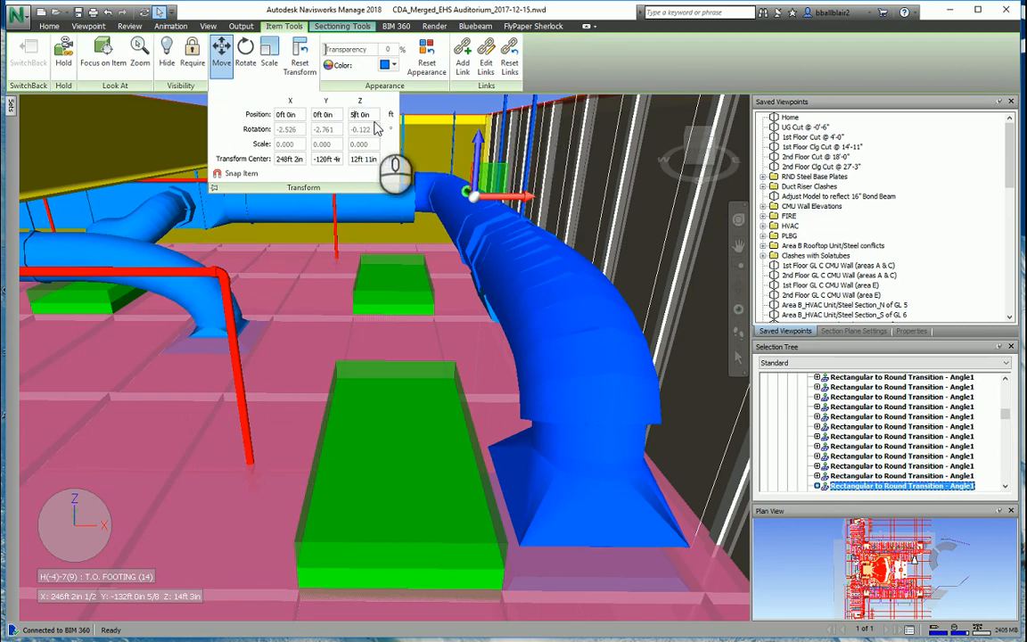
key(Return)
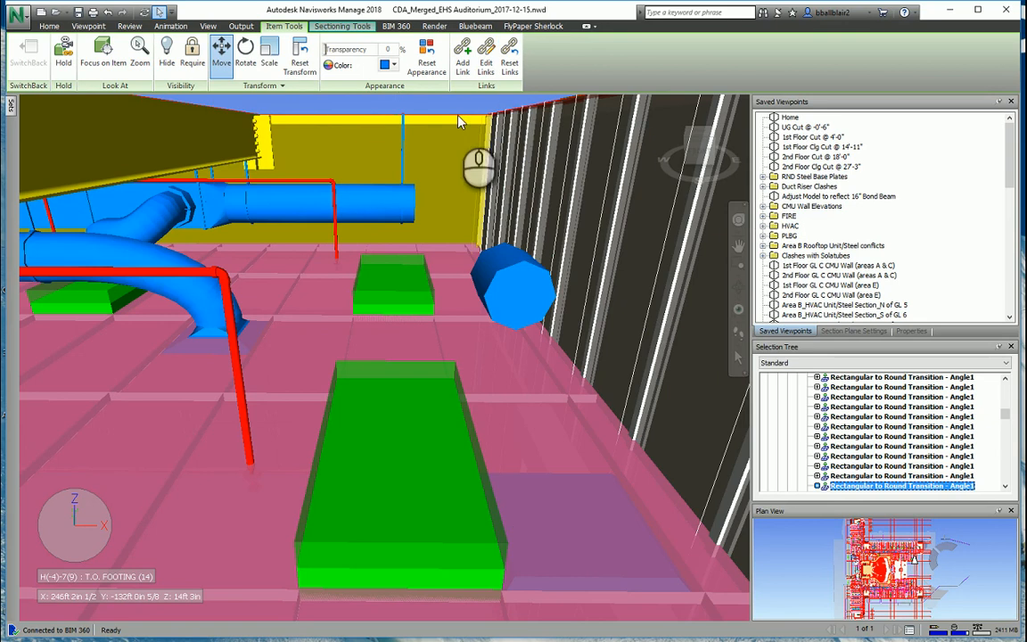
- Reset the transform of the selected duct run to its original position
click(260, 85)
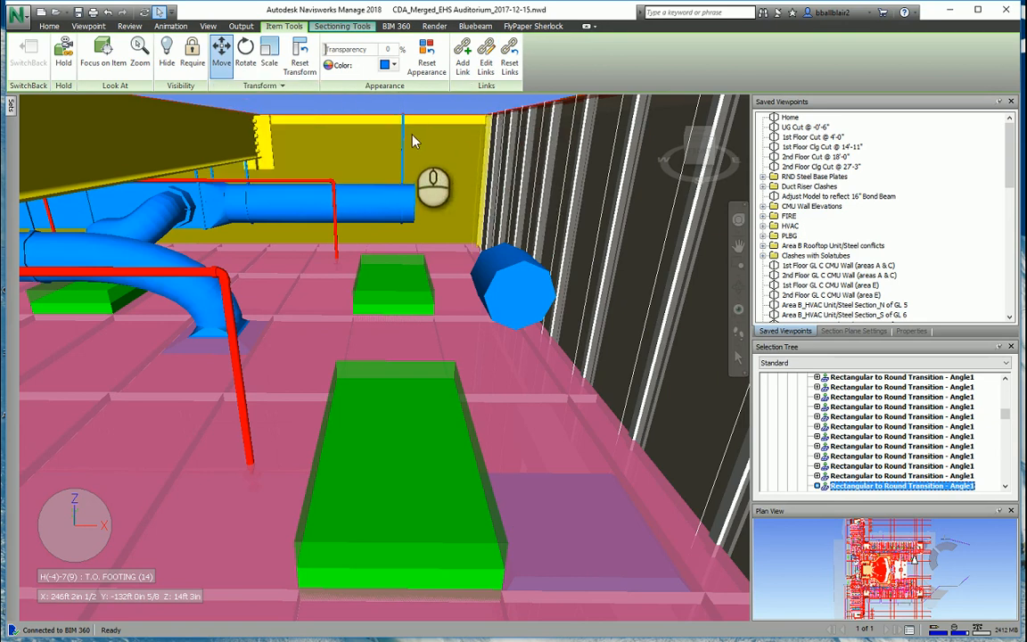
click(310, 70)
click(266, 86)
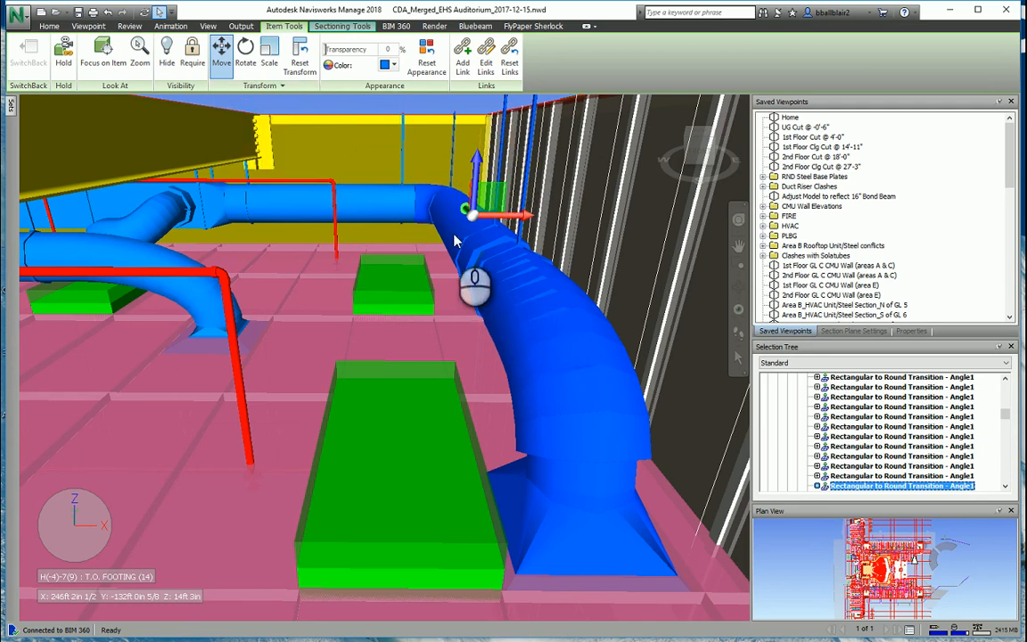
mouse_move(455, 241)
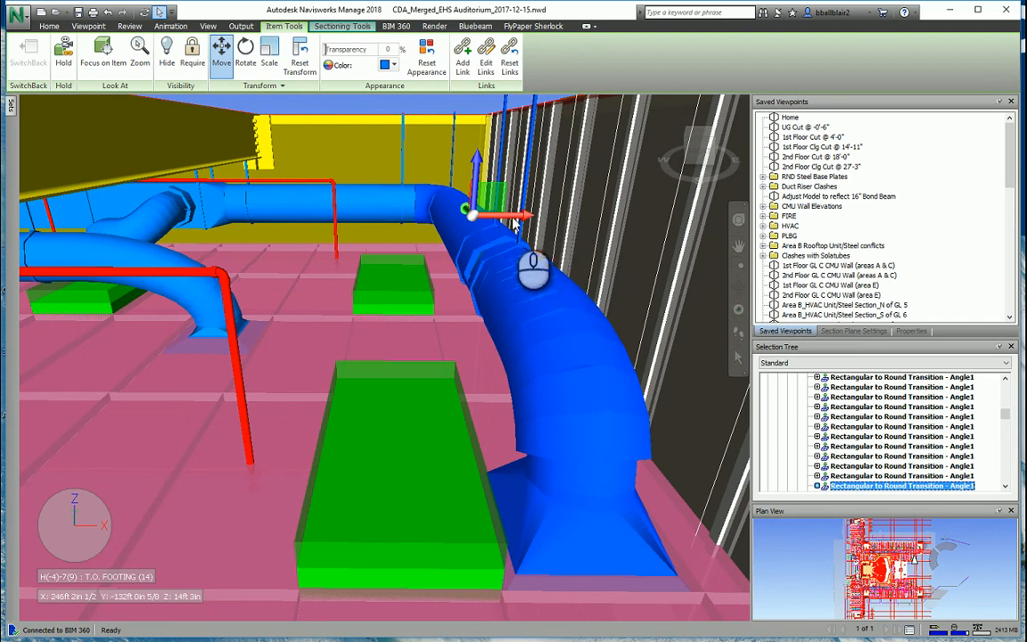